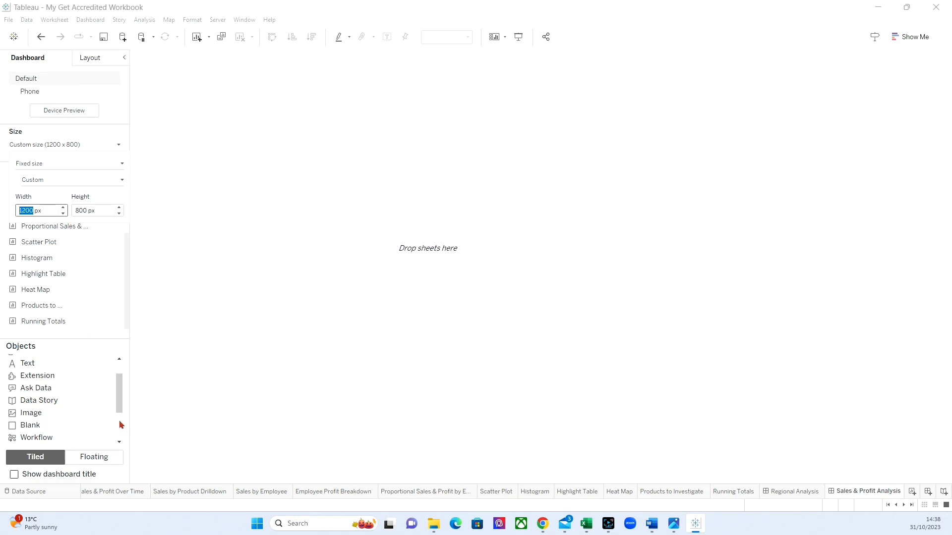
# Add the Sales by Product Drilldown sheet to the empty dashboard.
pyautogui.click(425, 399)
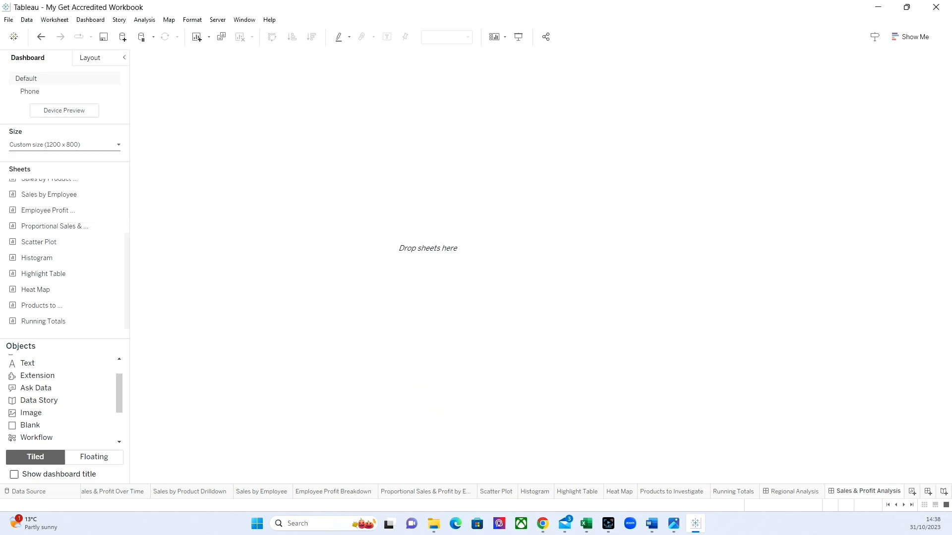
pyautogui.scroll(3, 94, 270)
pyautogui.moveTo(87, 270)
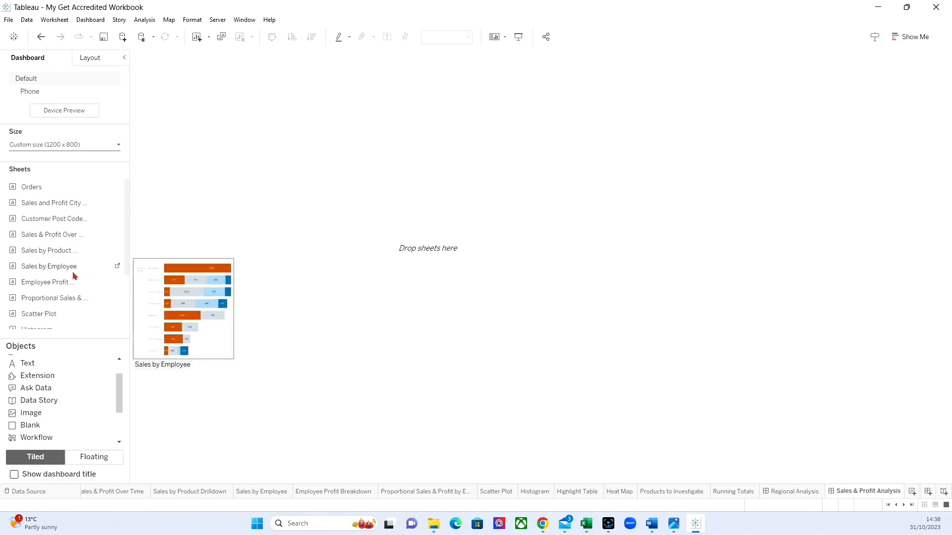
pyautogui.moveTo(40, 251); pyautogui.dragTo(286, 247)
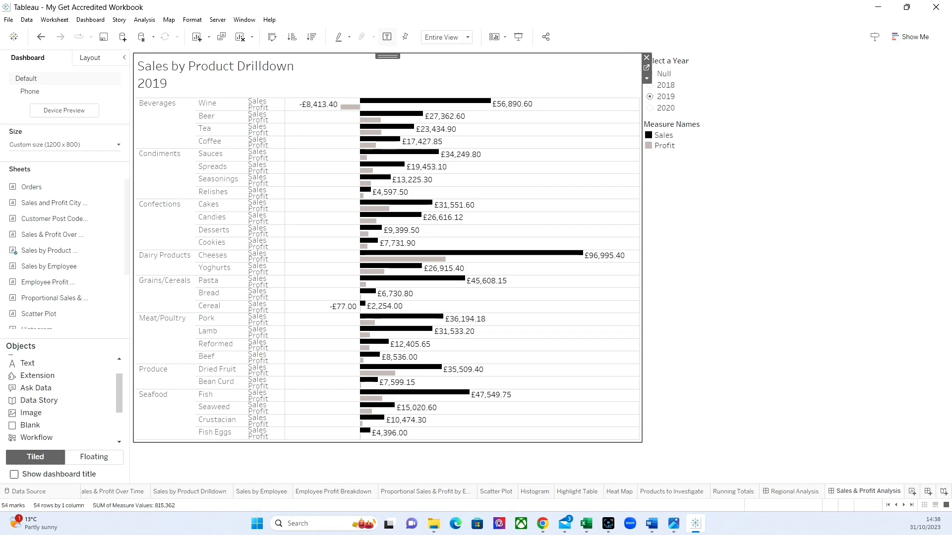
# Place the Sales & Profit Over Time sheet in the lower half of the dashboard, below the product drilldown chart.
pyautogui.moveTo(50, 266)
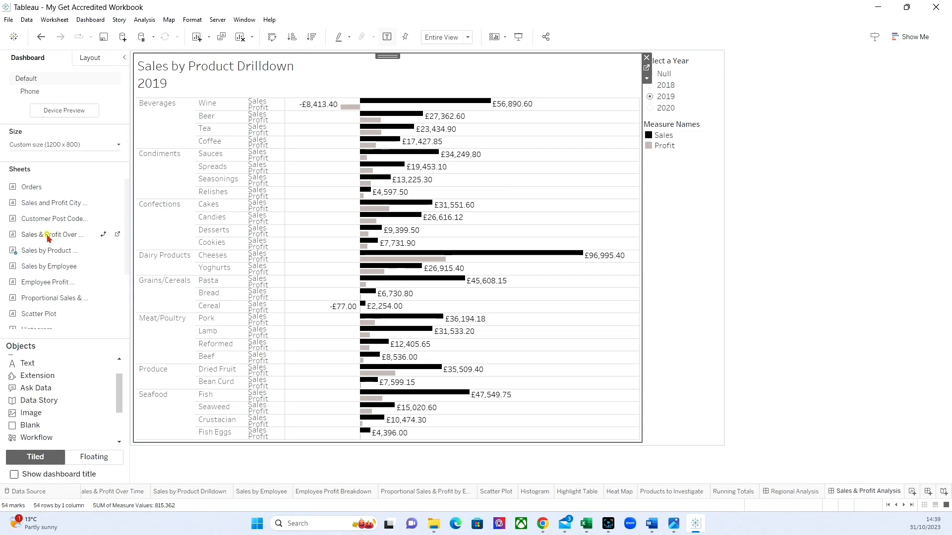
pyautogui.moveTo(47, 235); pyautogui.dragTo(359, 345)
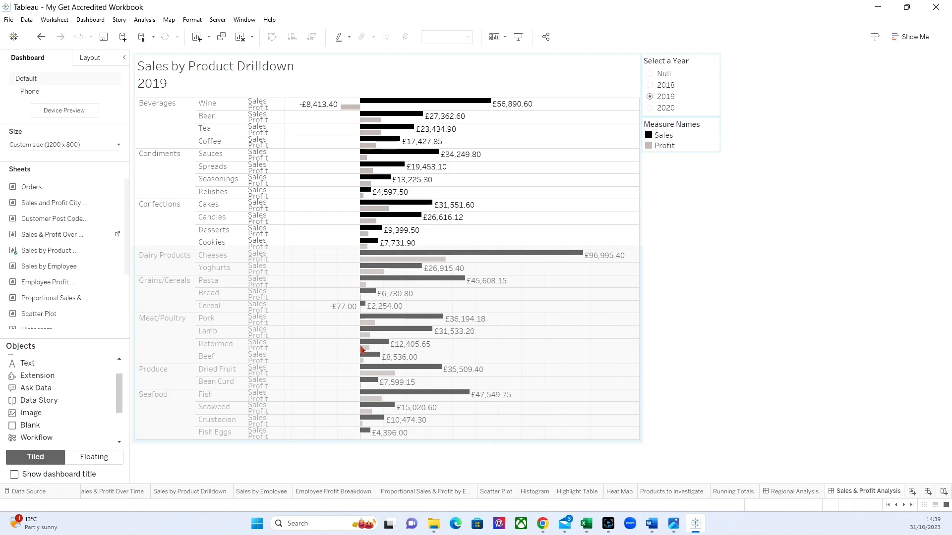
pyautogui.moveTo(360, 344); pyautogui.dragTo(360, 345)
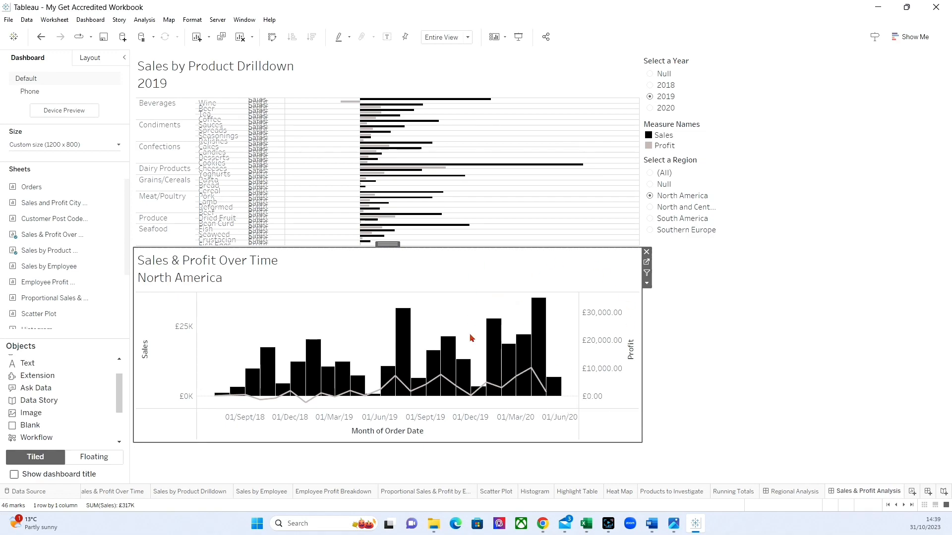
# Place the Scatter Plot sheet to the right of the Sales & Profit Over Time chart.
pyautogui.moveTo(67, 283)
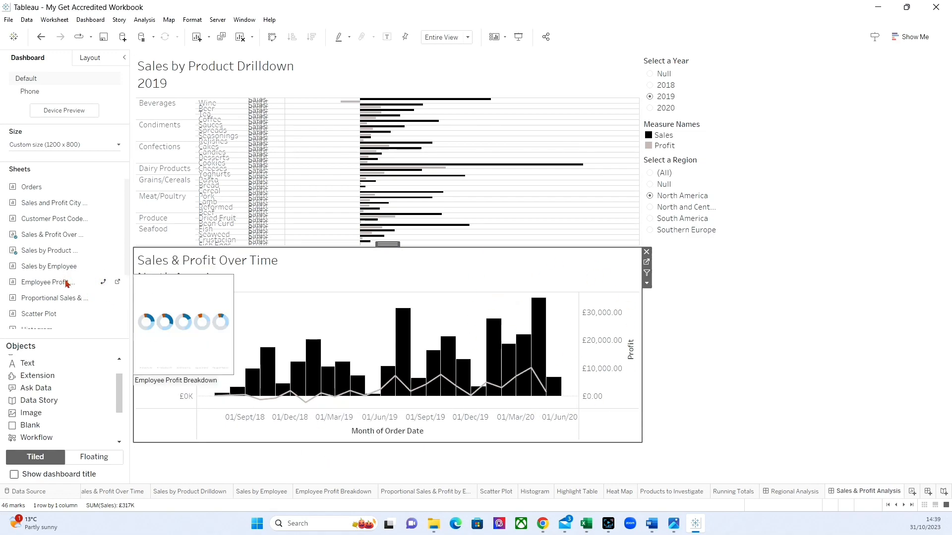
pyautogui.scroll(-3, 67, 283)
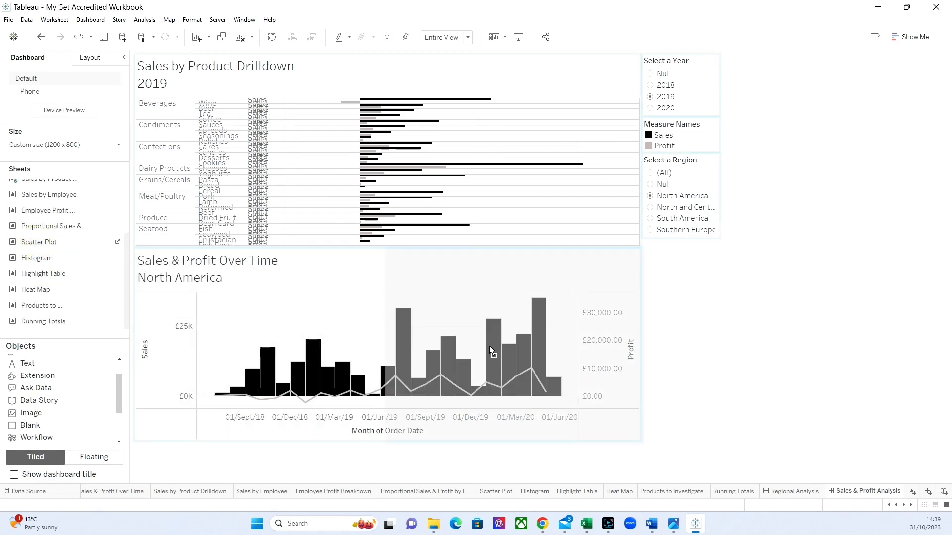
pyautogui.moveTo(489, 346); pyautogui.dragTo(493, 351)
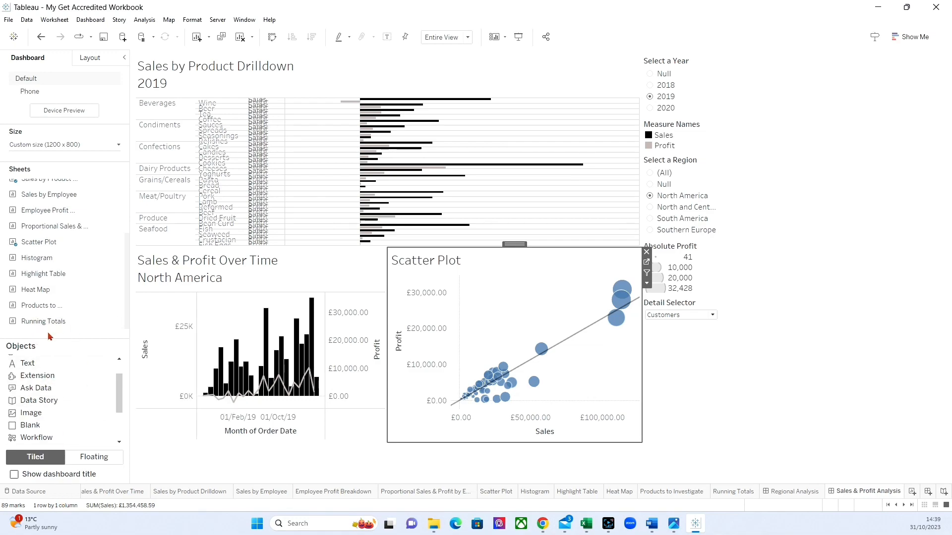
# Add a text object above the product drilldown chart reading "Sales & Profit Analysis".
pyautogui.moveTo(27, 363); pyautogui.dragTo(384, 127)
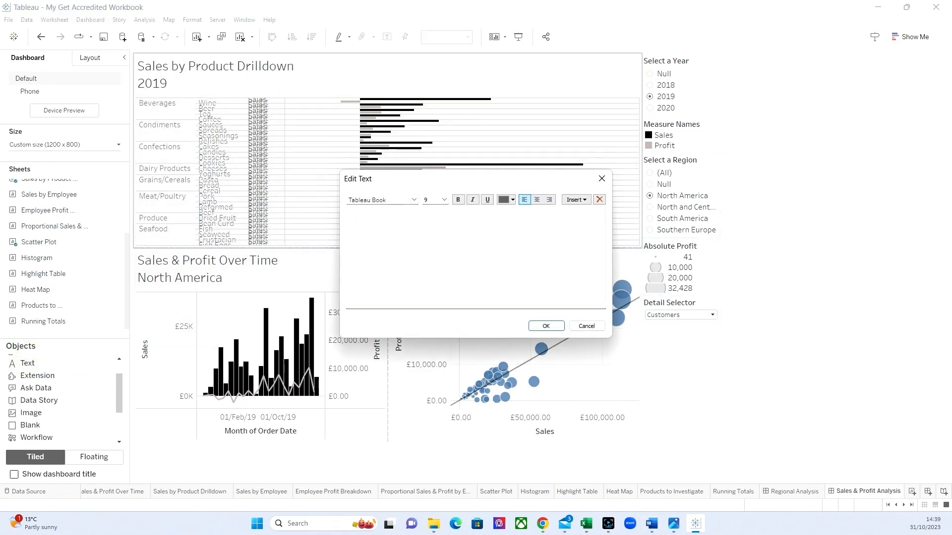
pyautogui.write('Sa')
pyautogui.write('les & Profi')
pyautogui.write('t Ana')
pyautogui.write('lyiss')
pyautogui.press('BackSpace')
pyautogui.press('BackSpace')
pyautogui.press('BackSpace')
# Format the title text as Tableau Bold, size 48, centred and black, and accept it.
pyautogui.tripleClick(413, 212)
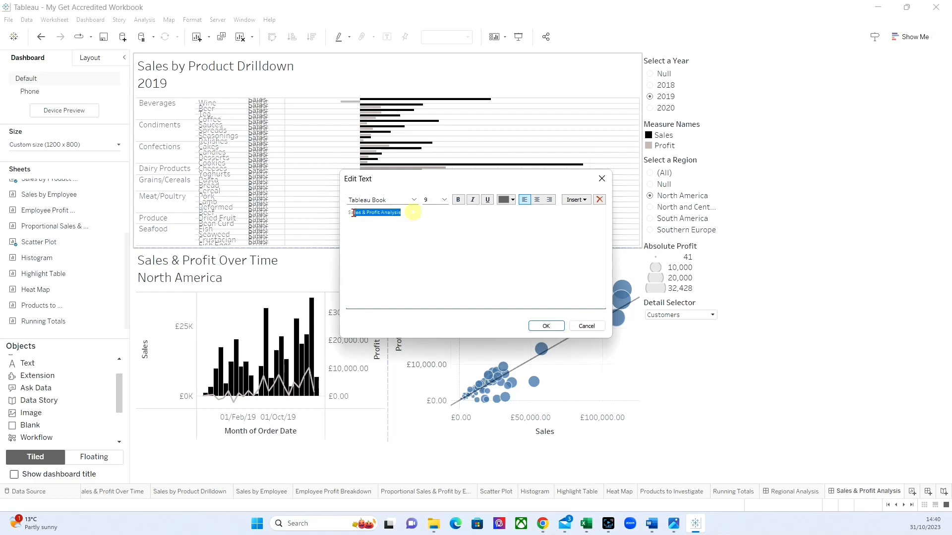
pyautogui.click(413, 200)
pyautogui.click(393, 218)
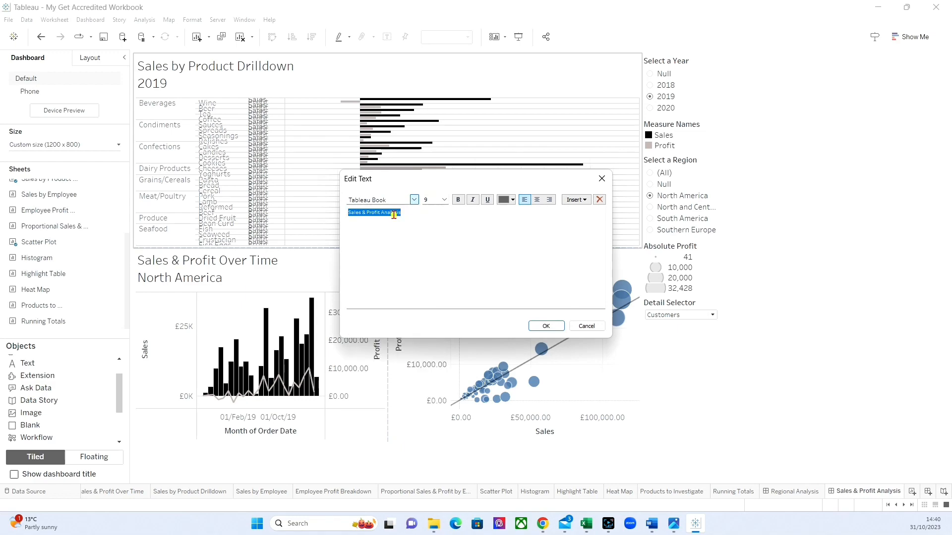
pyautogui.click(444, 199)
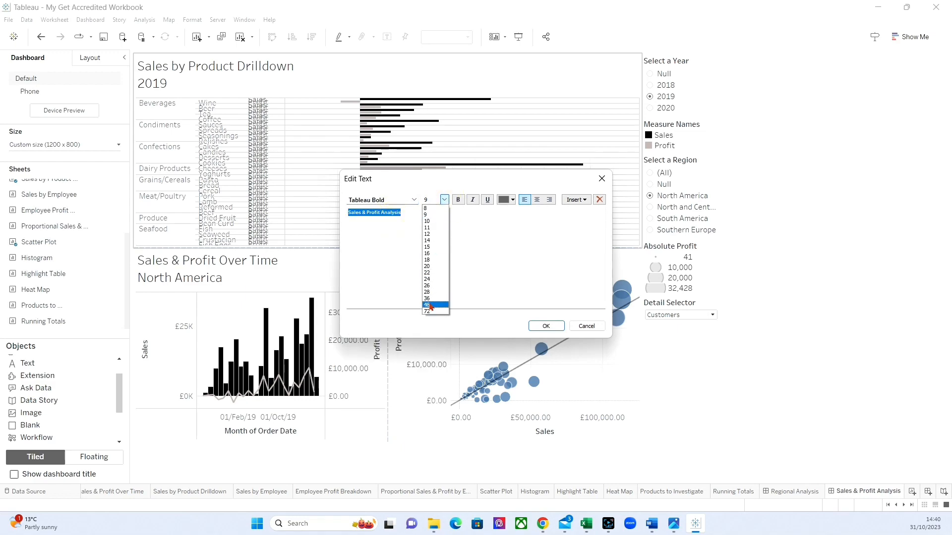
pyautogui.click(428, 302)
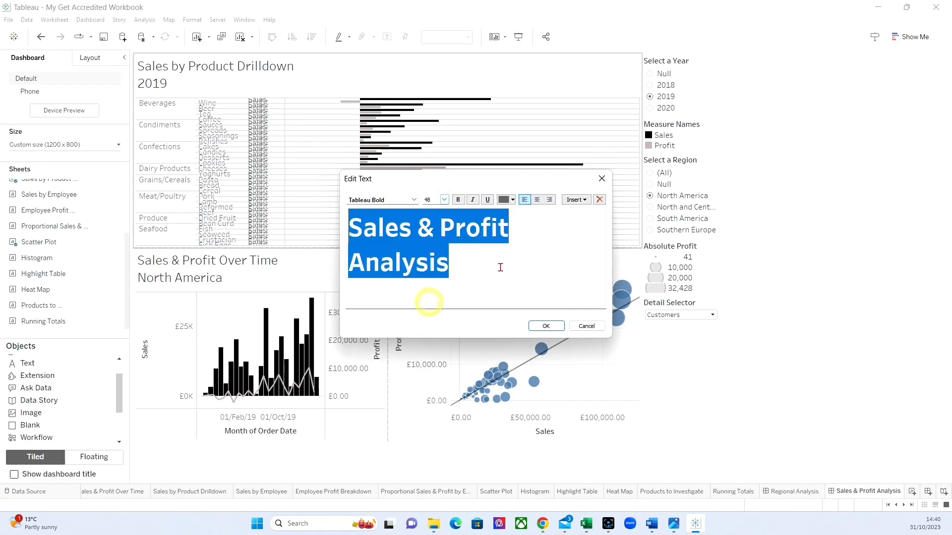
pyautogui.click(537, 199)
pyautogui.click(512, 200)
pyautogui.click(503, 209)
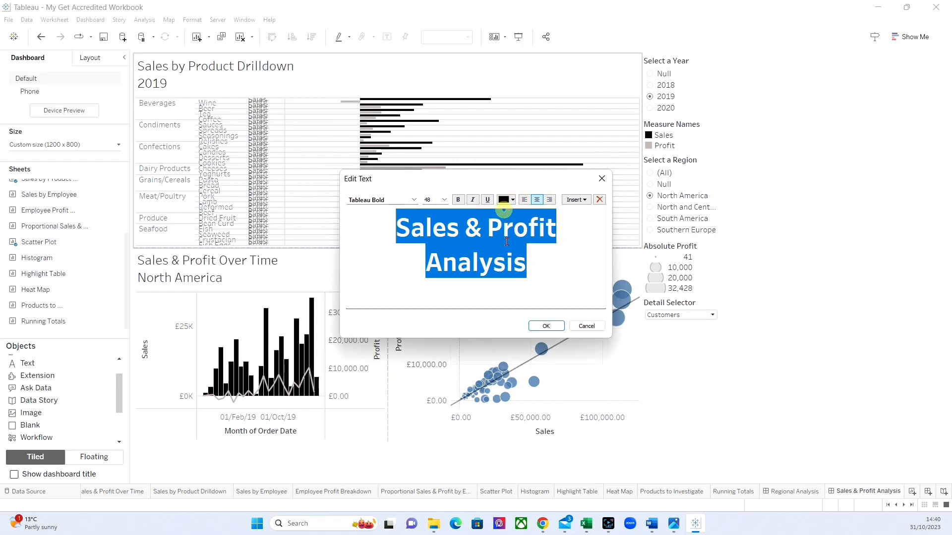
pyautogui.click(546, 327)
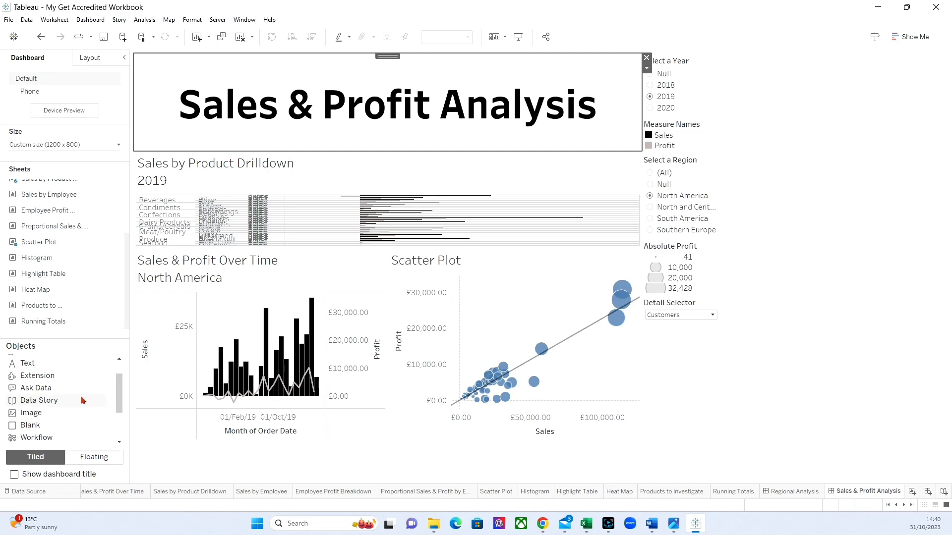
# Insert the Store Logo image above the year filter, with Fit Image and Center Image enabled.
pyautogui.moveTo(37, 412)
pyautogui.mouseDown()
pyautogui.moveTo(208, 385)
pyautogui.moveTo(733, 118)
pyautogui.moveTo(680, 74)
pyautogui.mouseUp()
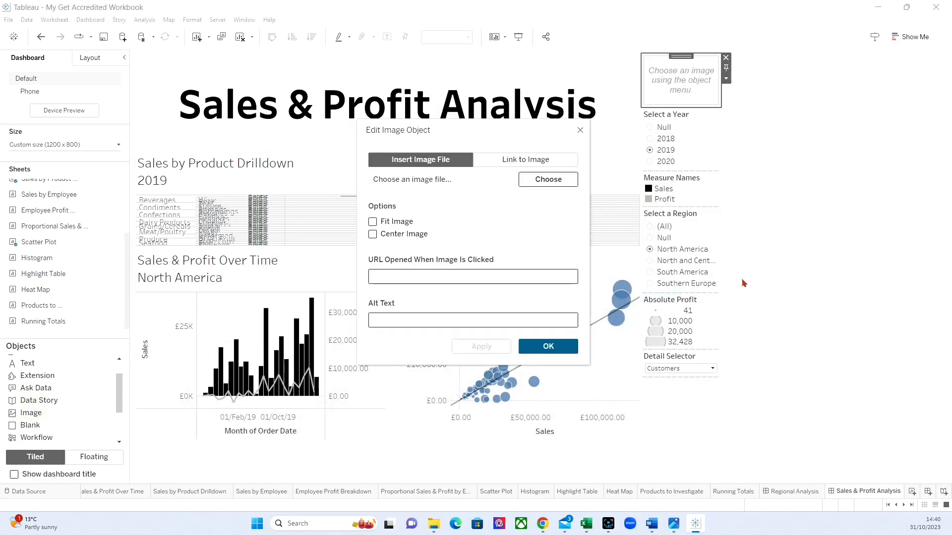
pyautogui.click(534, 180)
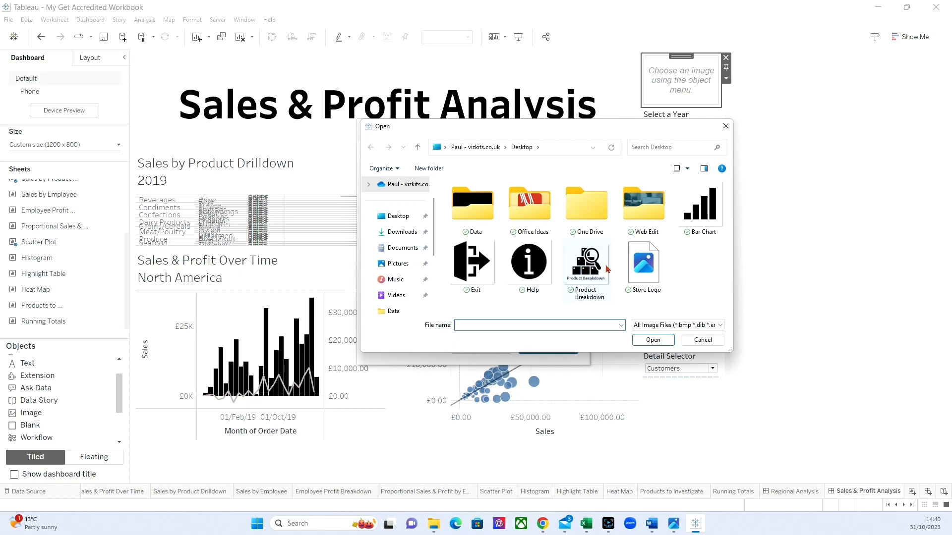
pyautogui.click(647, 265)
pyautogui.click(653, 340)
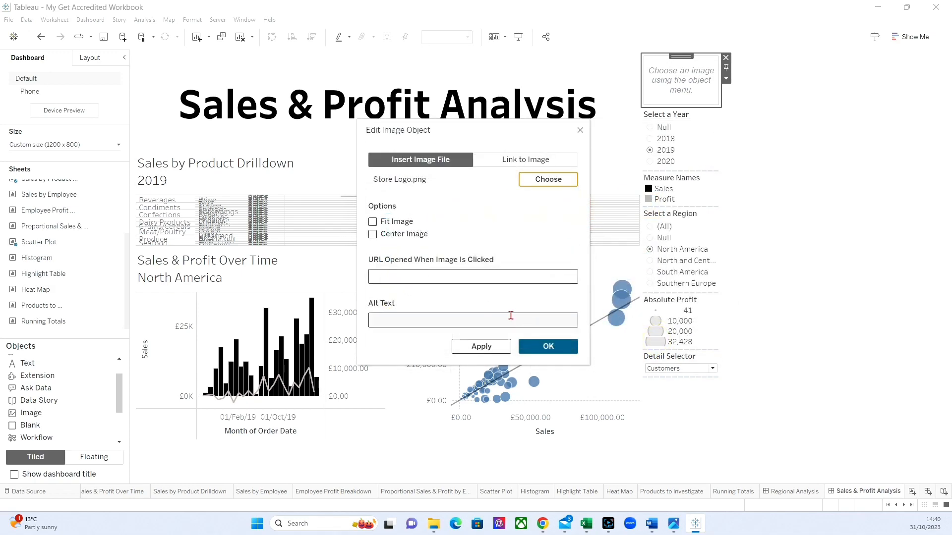
pyautogui.click(372, 221)
pyautogui.click(372, 234)
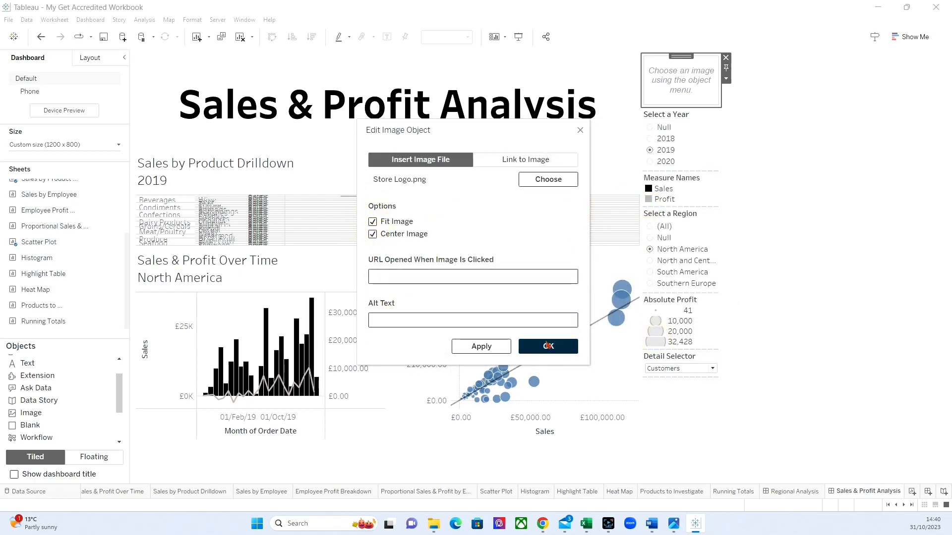
pyautogui.click(549, 344)
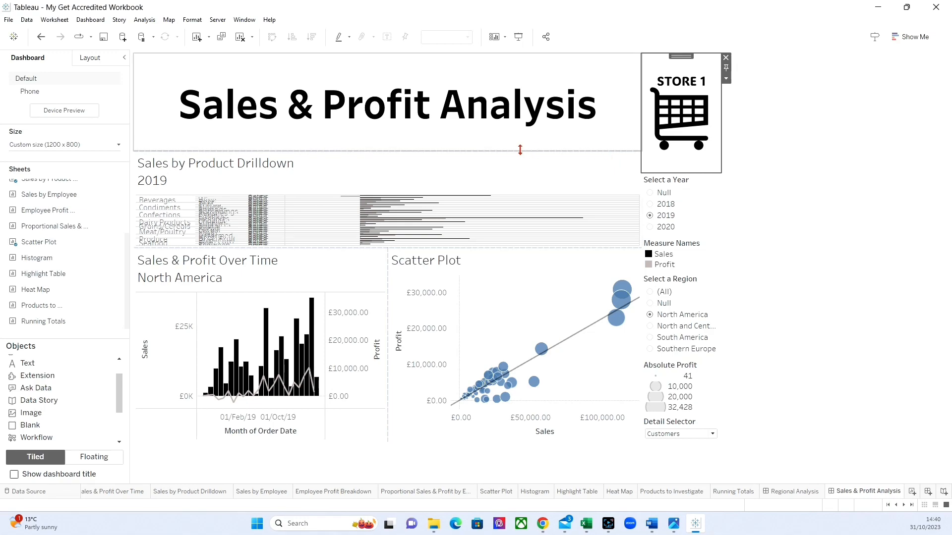
# Reduce the heights of the dashboard title and the store logo so they form one slim header row.
pyautogui.moveTo(437, 149); pyautogui.dragTo(434, 104)
pyautogui.click(673, 97)
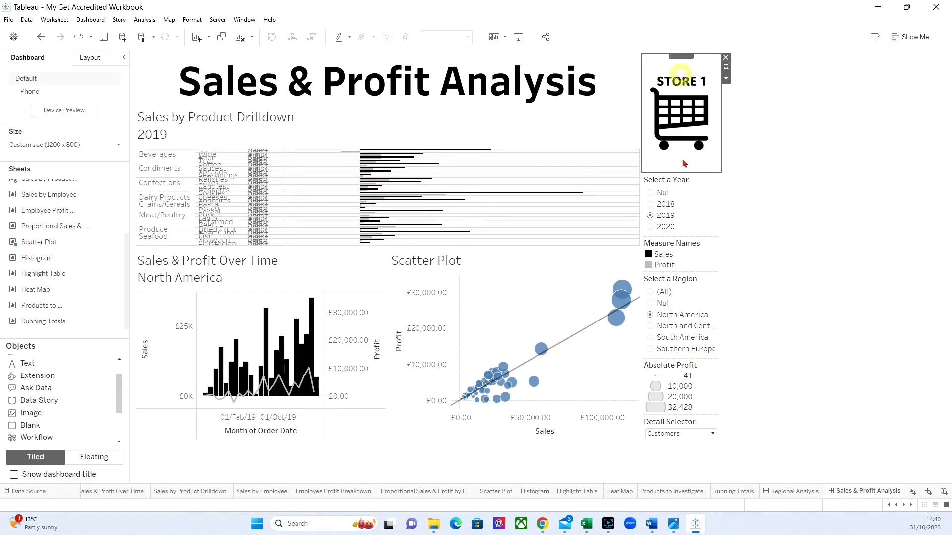
pyautogui.moveTo(677, 171); pyautogui.dragTo(686, 113)
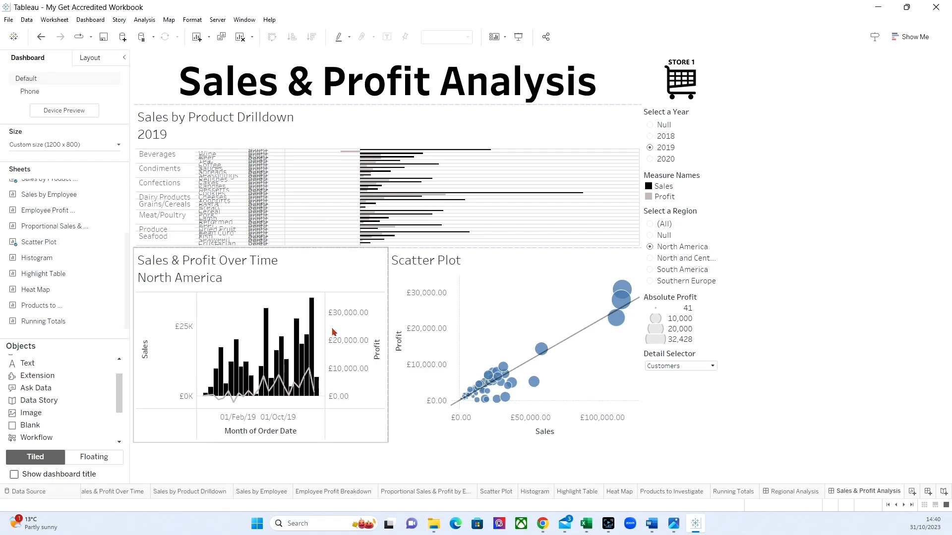
# In the Sales by Product Drilldown worksheet, collapse the hierarchy to Category Name and hide the Measure Names row header.
pyautogui.click(341, 123)
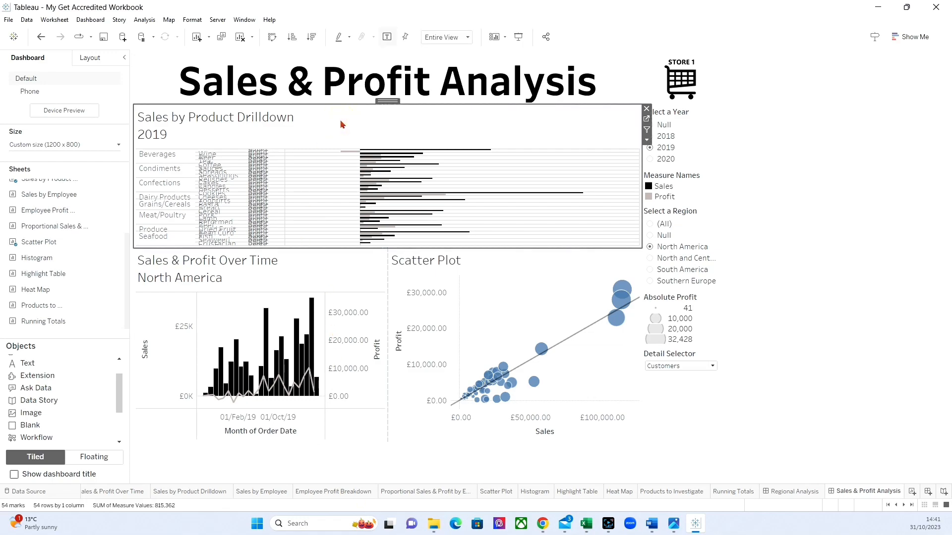
pyautogui.click(646, 118)
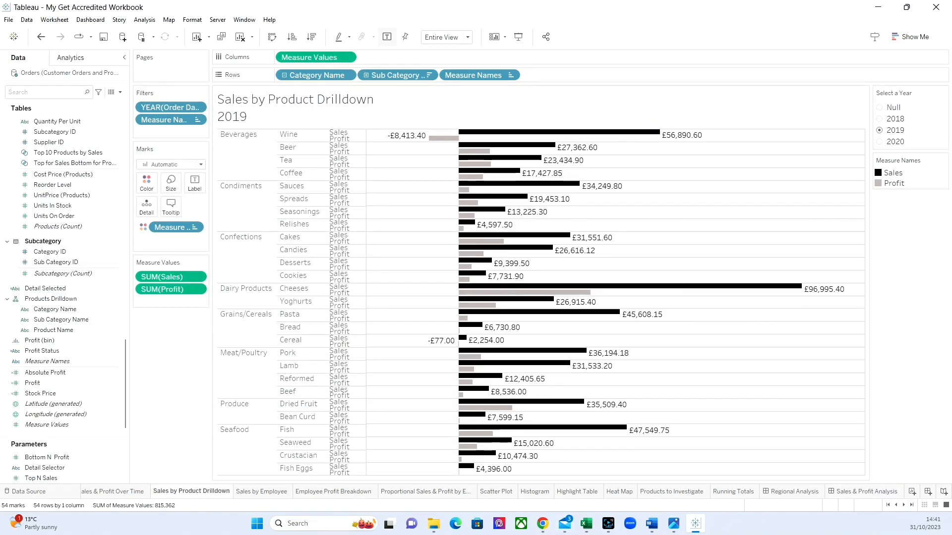
pyautogui.click(284, 75)
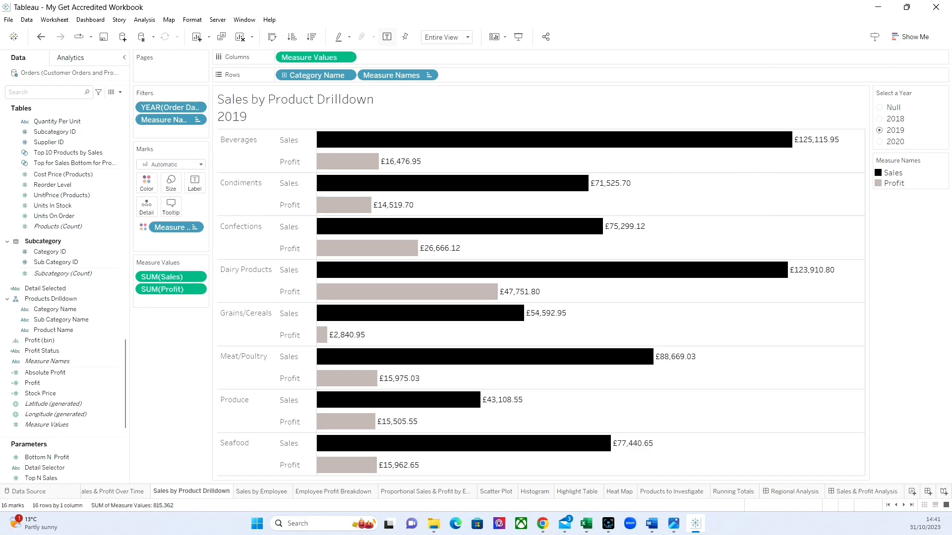
pyautogui.rightClick(395, 75)
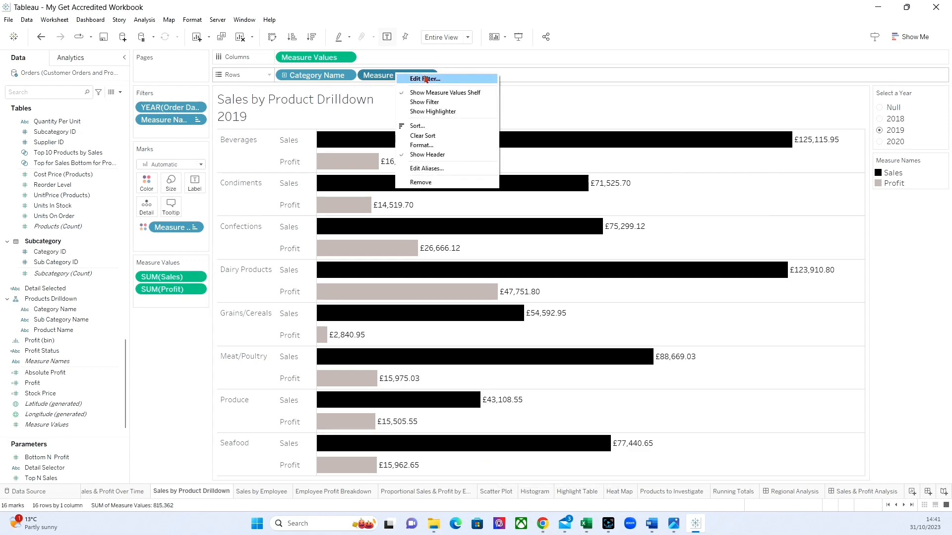
pyautogui.click(419, 154)
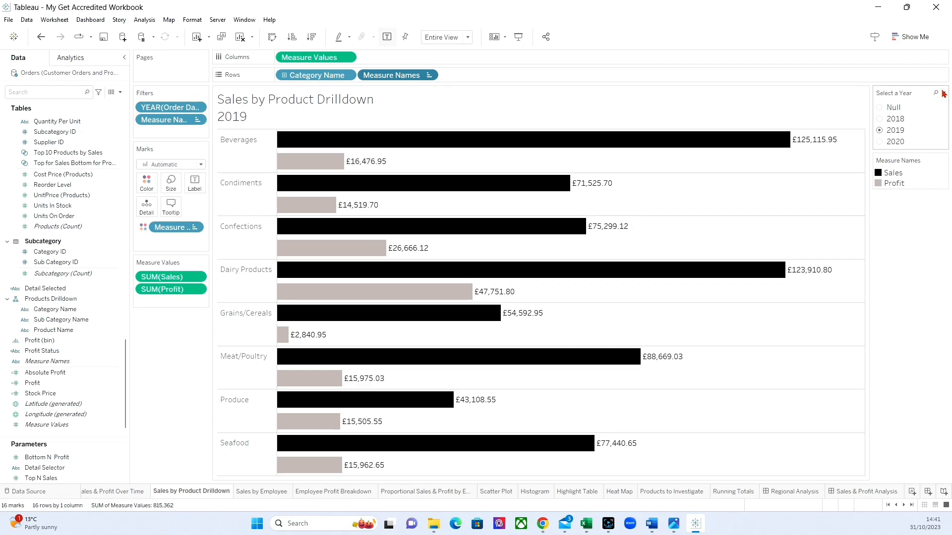
# Enable the (All) option in the Select a Year filter and set the filter to (All).
pyautogui.click(943, 93)
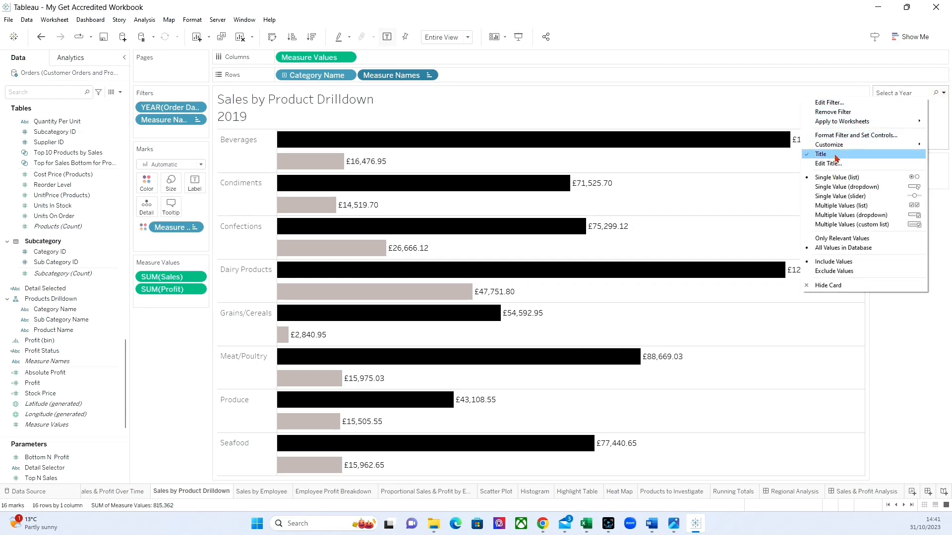
pyautogui.moveTo(822, 144)
pyautogui.click(782, 144)
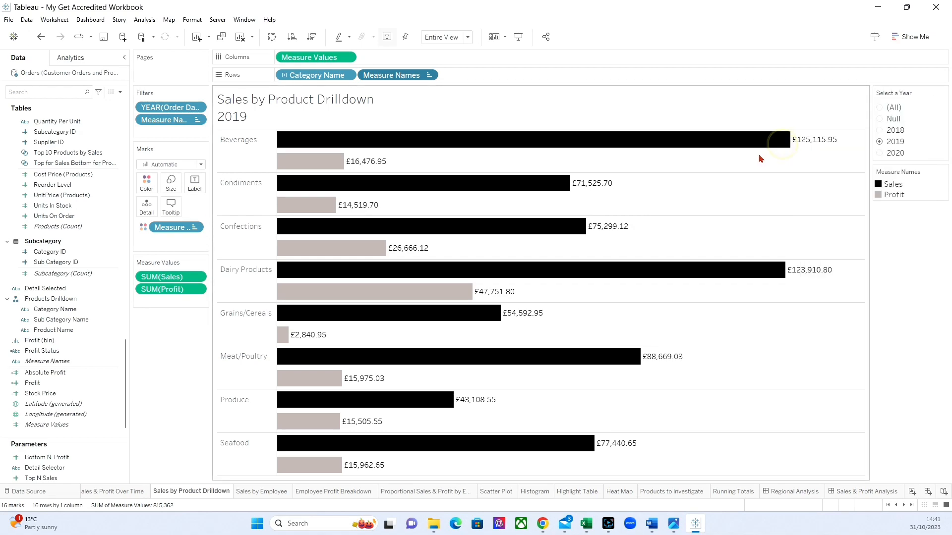
pyautogui.click(880, 108)
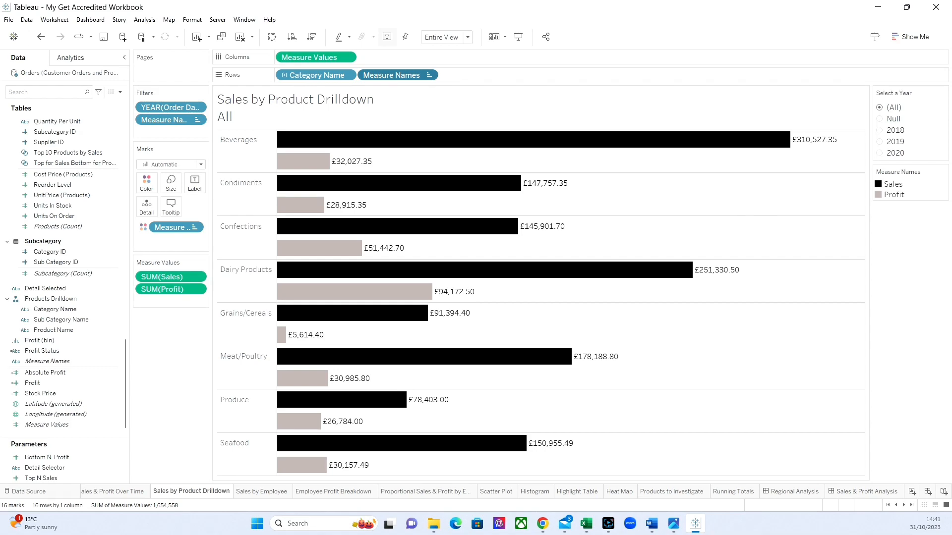
# Return to the Sales & Profit Analysis dashboard and hide the title of the Measure Names legend.
pyautogui.click(875, 492)
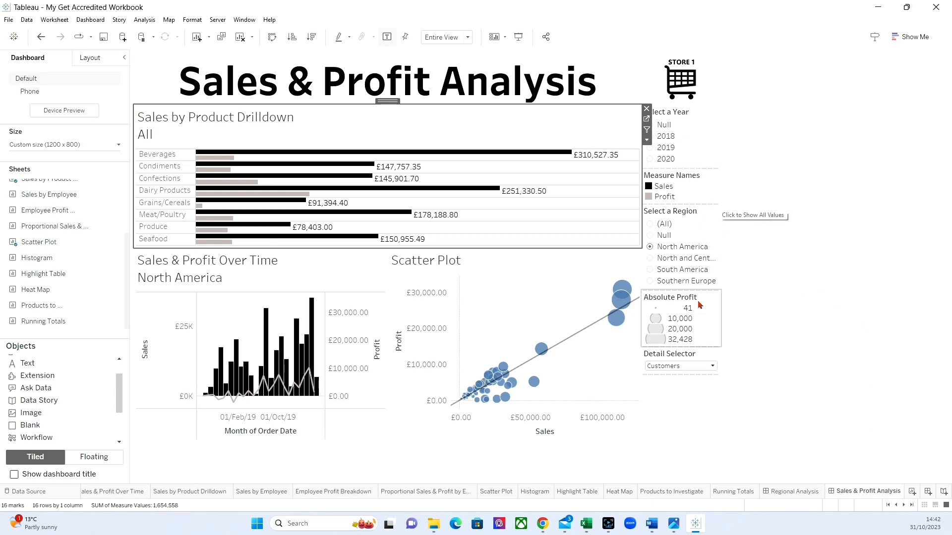
pyautogui.click(688, 190)
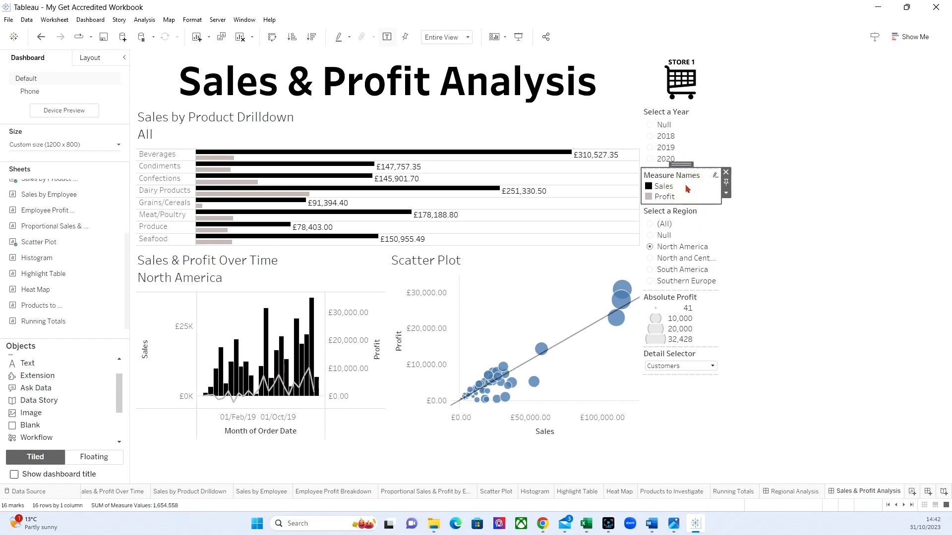
pyautogui.click(726, 193)
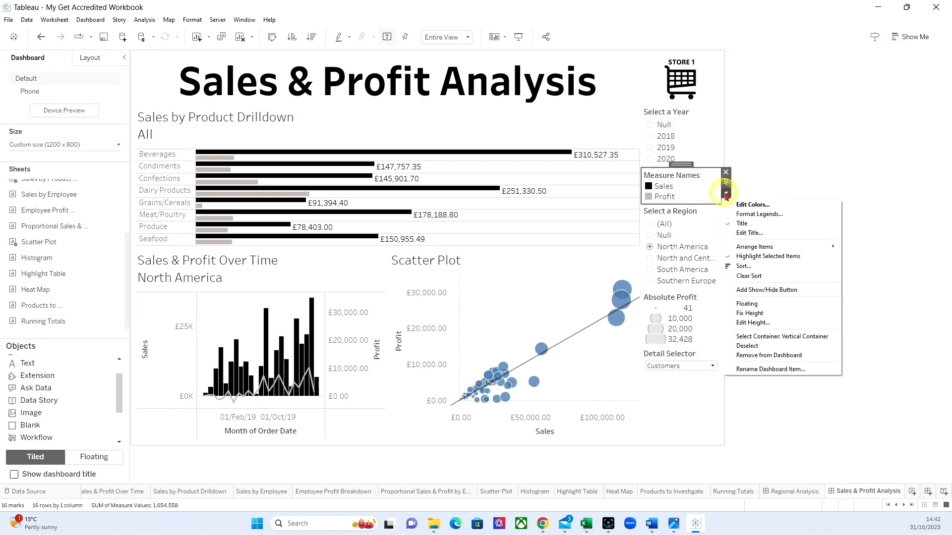
pyautogui.click(748, 224)
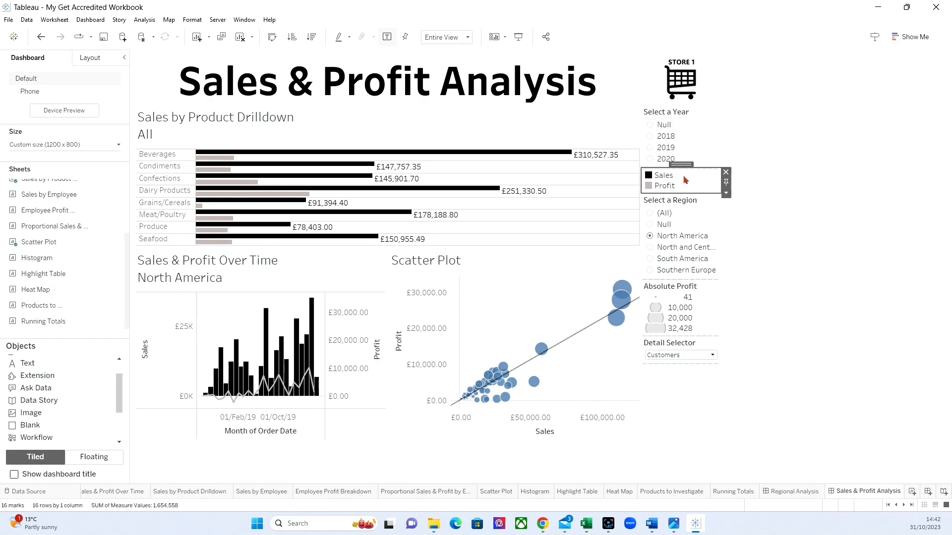
# Make the Sales and Profit colour legend floating and place it in the lower-right corner of the Sales by Product Drilldown chart.
pyautogui.click(726, 194)
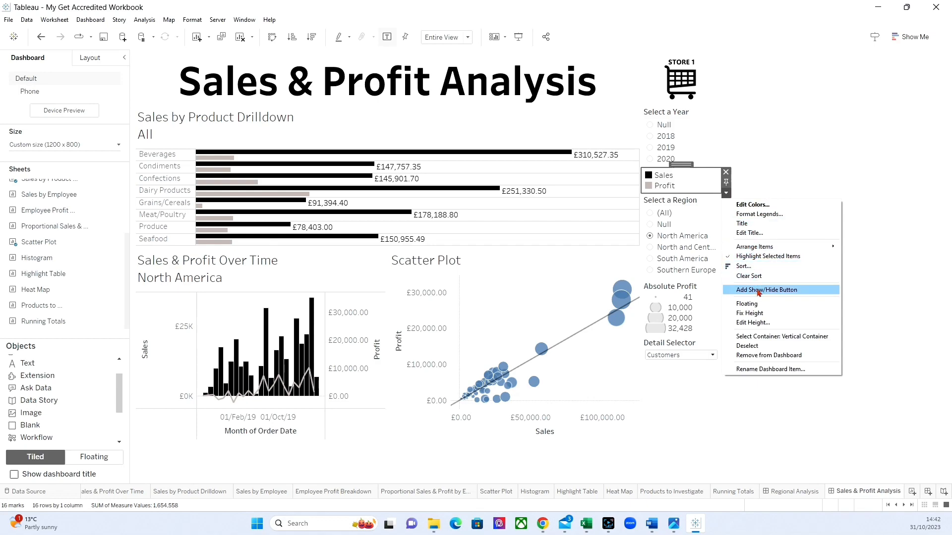
pyautogui.click(747, 304)
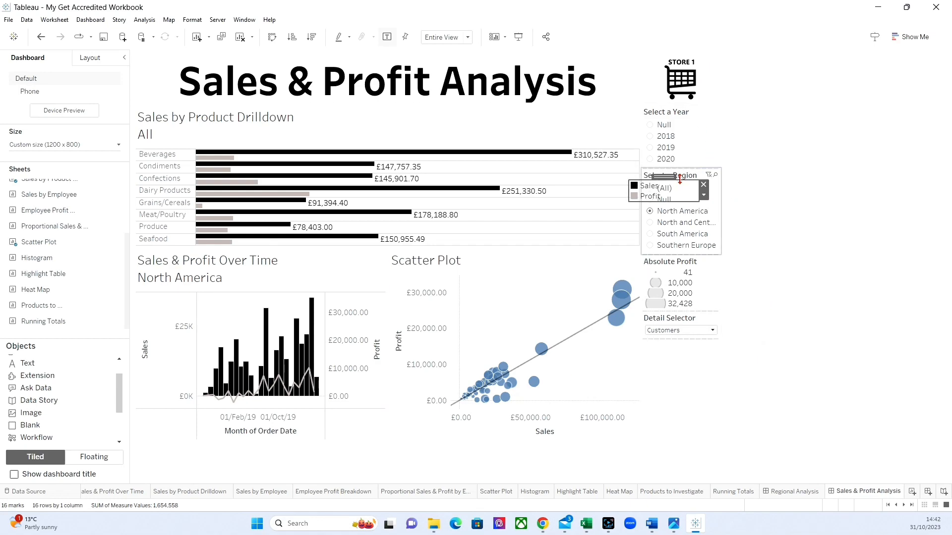
pyautogui.moveTo(665, 178); pyautogui.dragTo(603, 219)
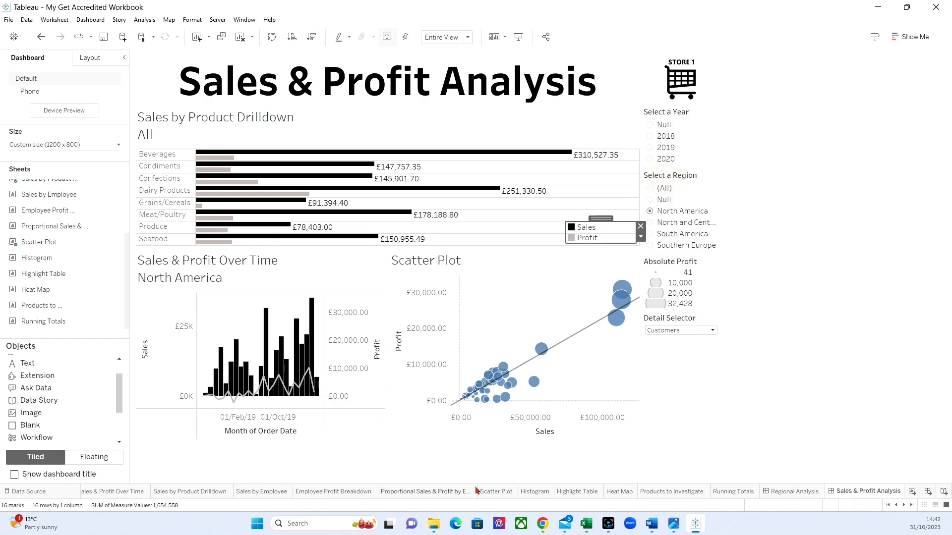
pyautogui.click(820, 246)
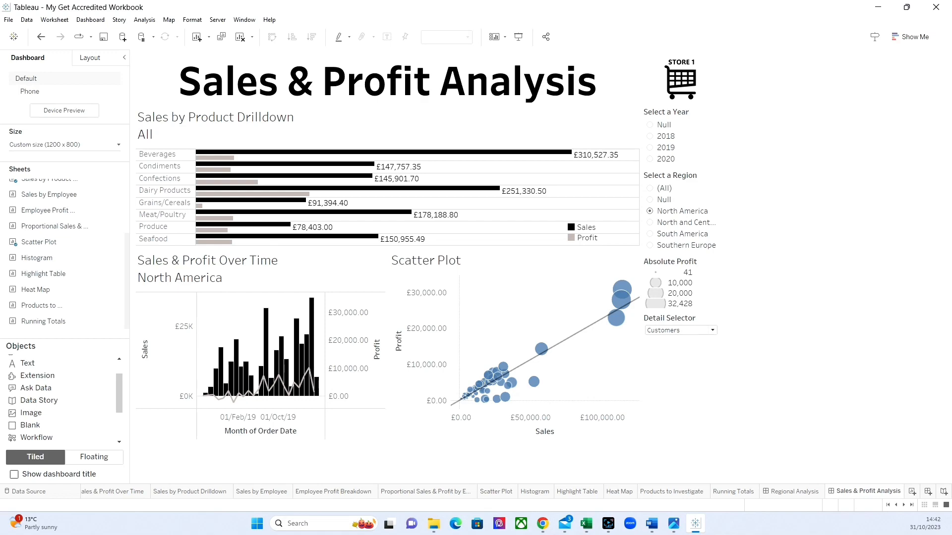
# Remove the Select a Year filter and the Absolute Profit size legend from the dashboard.
pyautogui.click(711, 119)
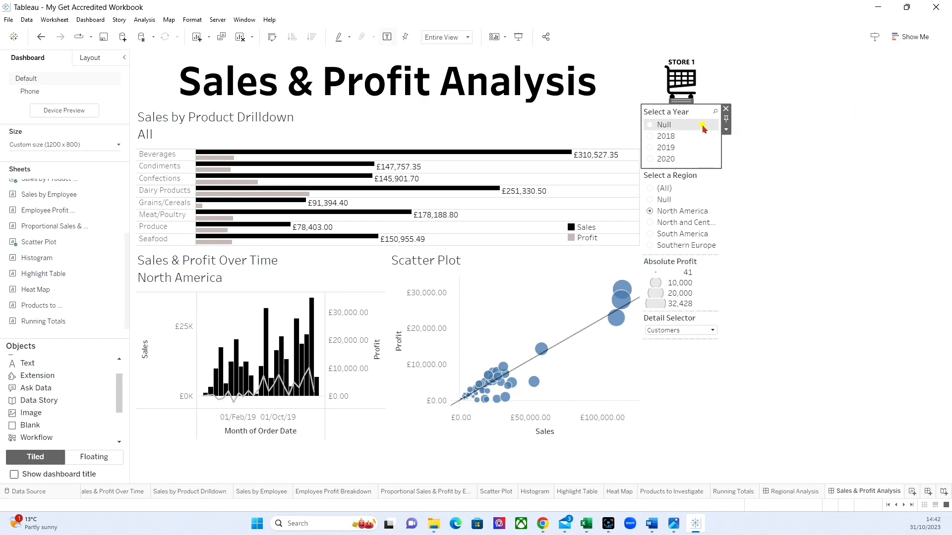
pyautogui.click(725, 108)
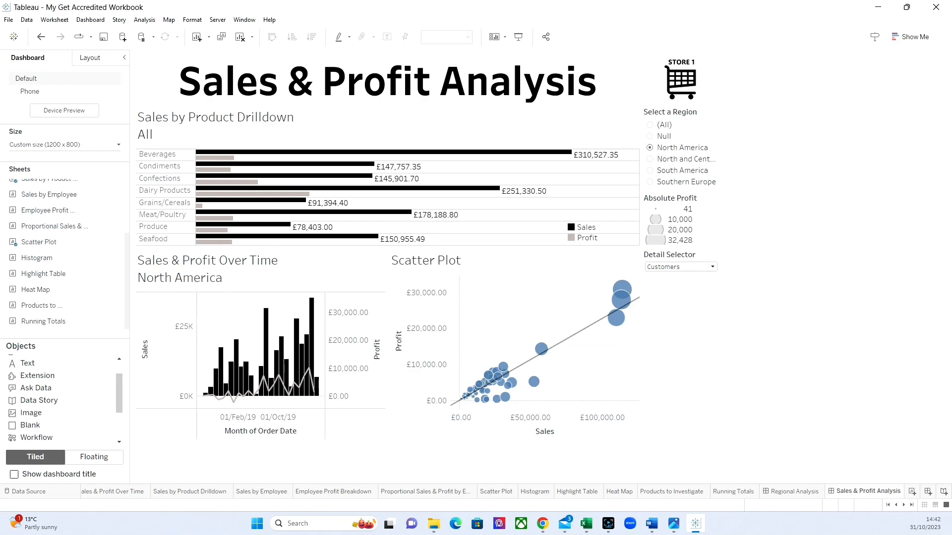
pyautogui.click(709, 218)
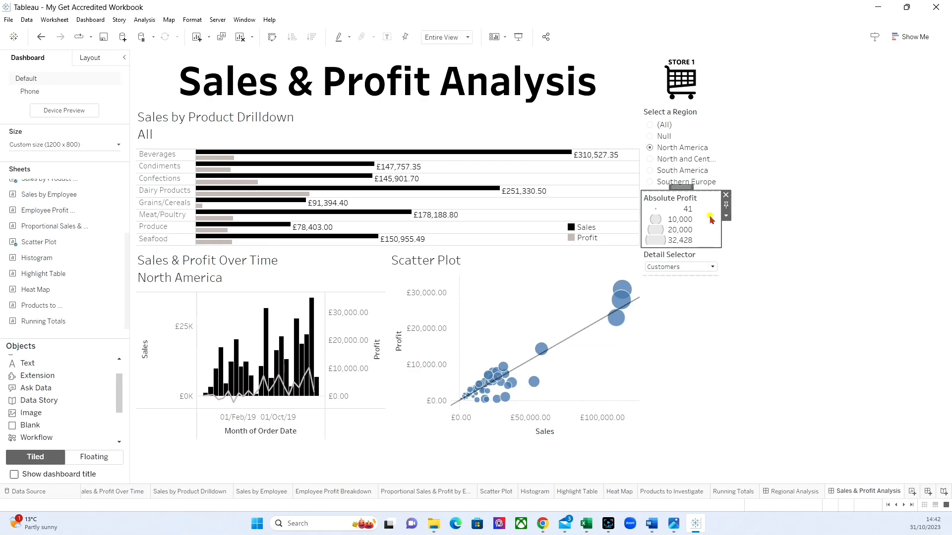
pyautogui.click(725, 195)
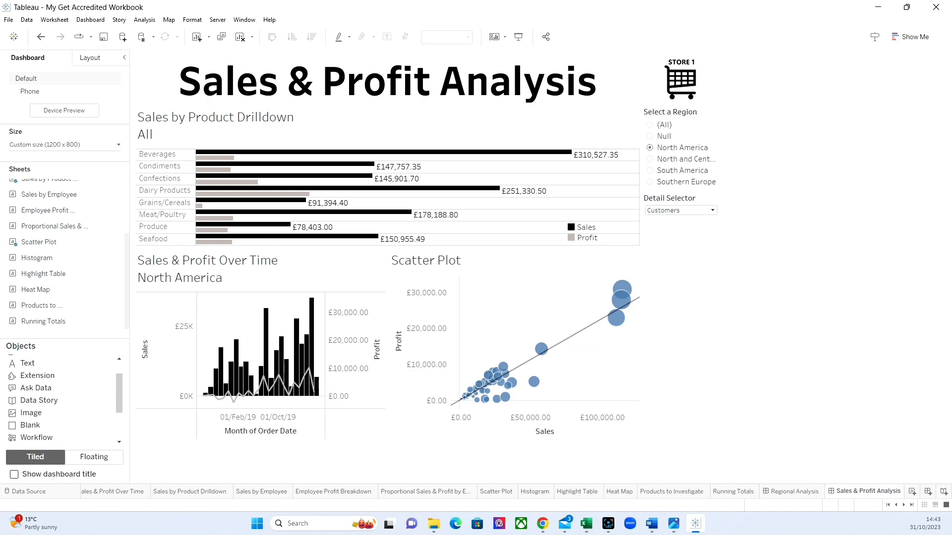
# Open the Sales & Profit Over Time worksheet and hide the headers of the Profit, Sales and Month of Order Date fields.
pyautogui.click(324, 273)
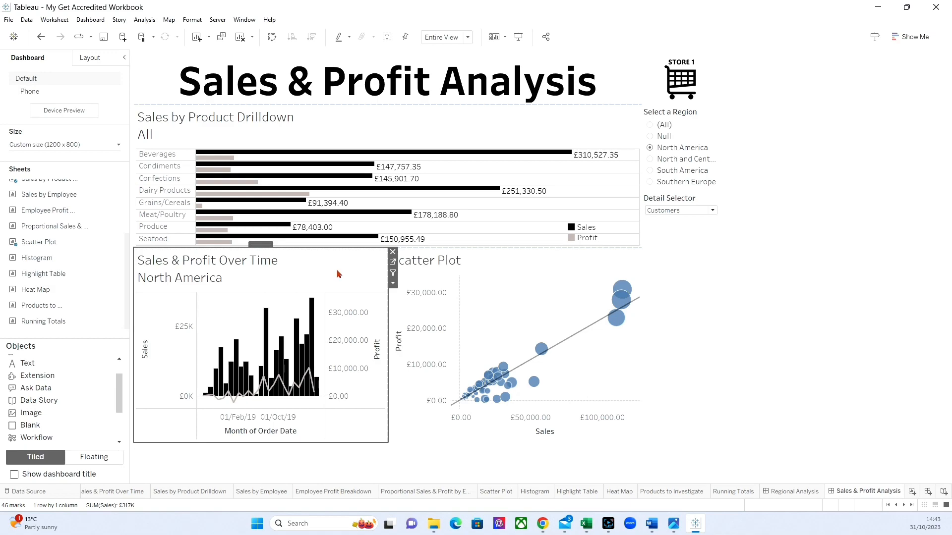
pyautogui.click(393, 263)
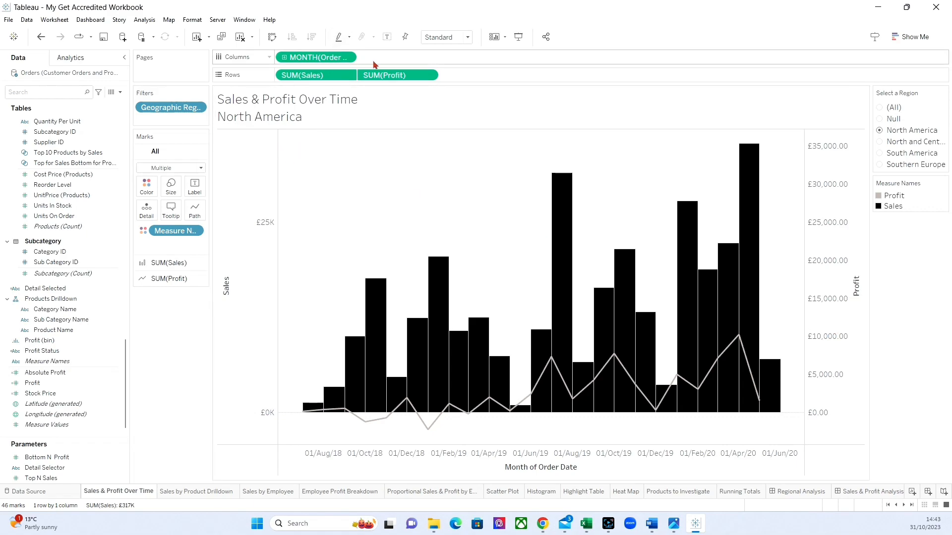
pyautogui.rightClick(389, 76)
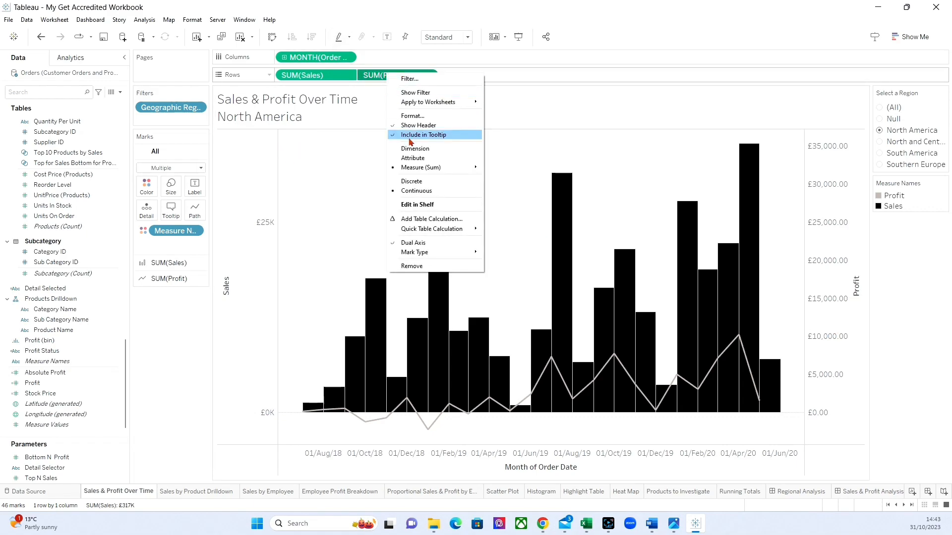
pyautogui.click(410, 126)
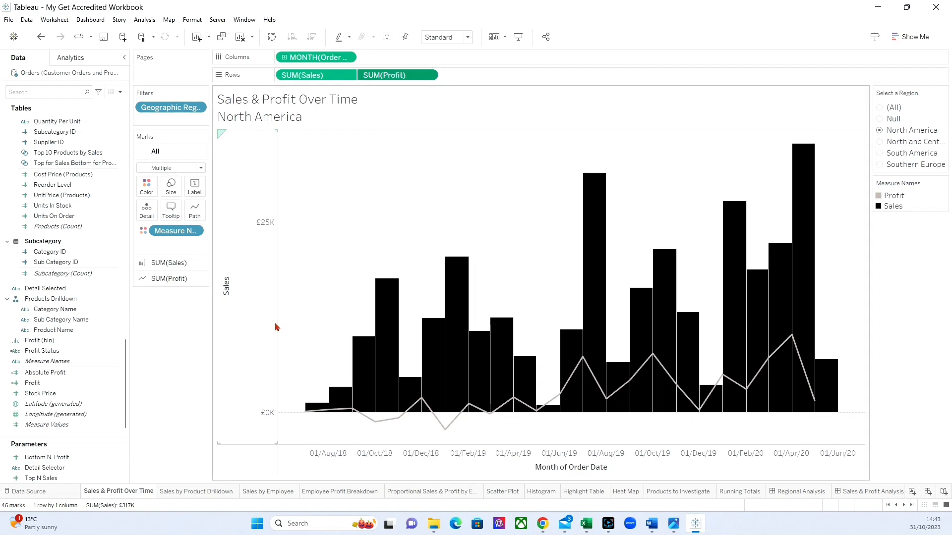
pyautogui.rightClick(304, 79)
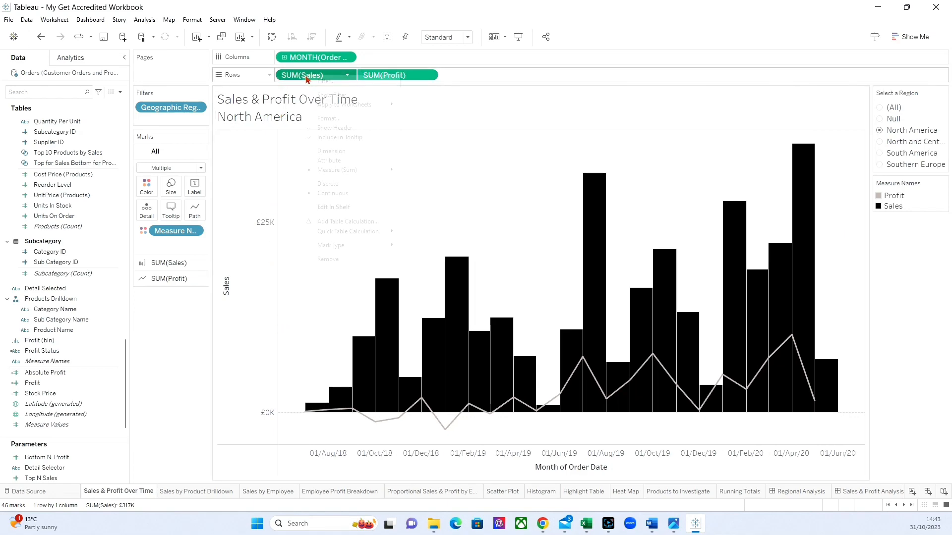
pyautogui.click(326, 125)
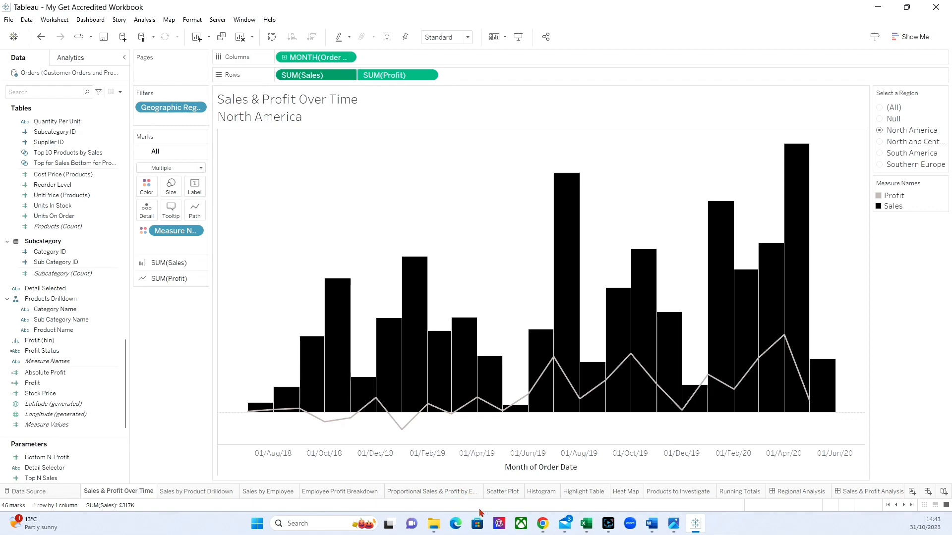
pyautogui.rightClick(319, 58)
pyautogui.click(330, 113)
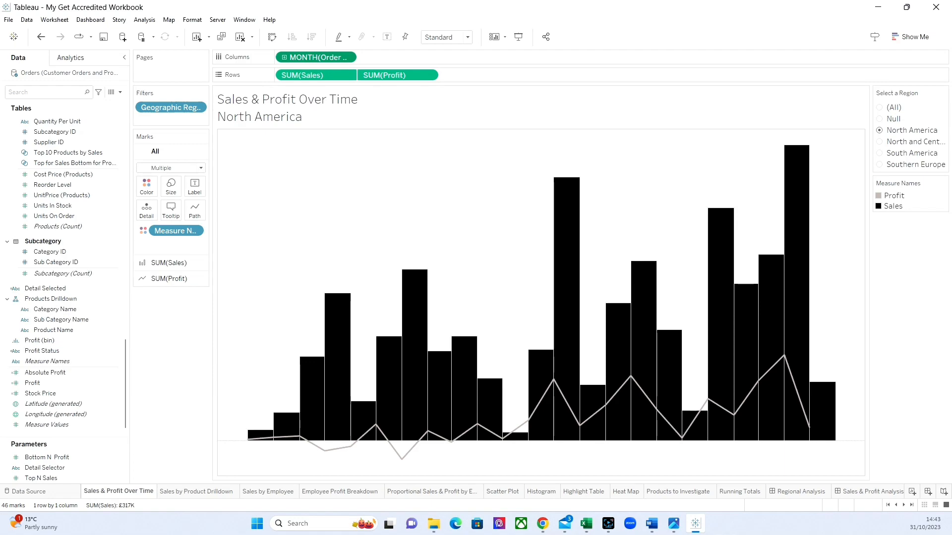
# Show the header of the Sales field again and set its axis title to "Sales & Profit".
pyautogui.rightClick(312, 75)
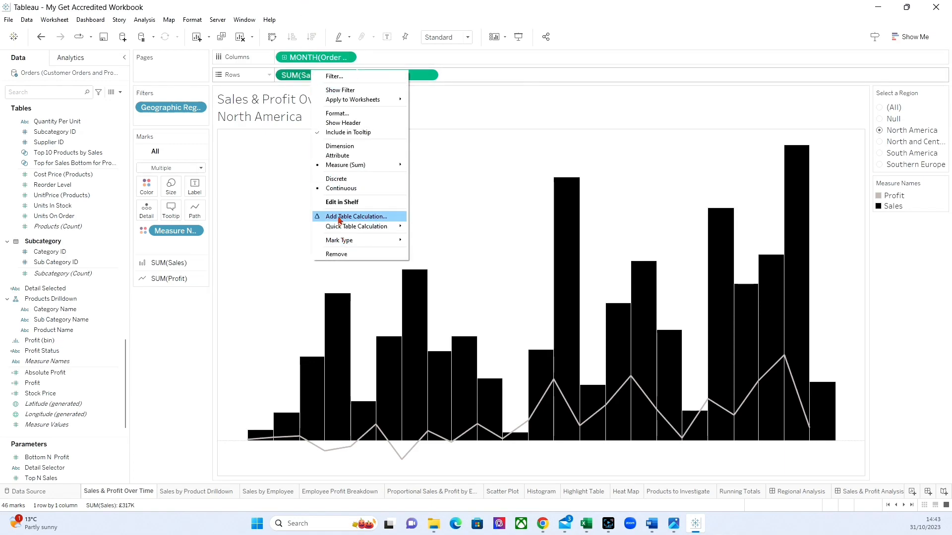
pyautogui.click(335, 124)
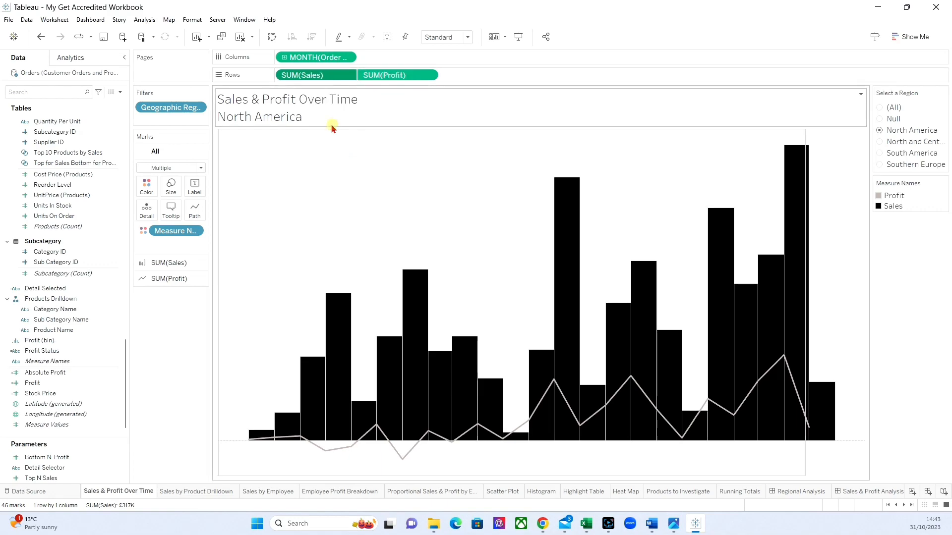
pyautogui.doubleClick(226, 317)
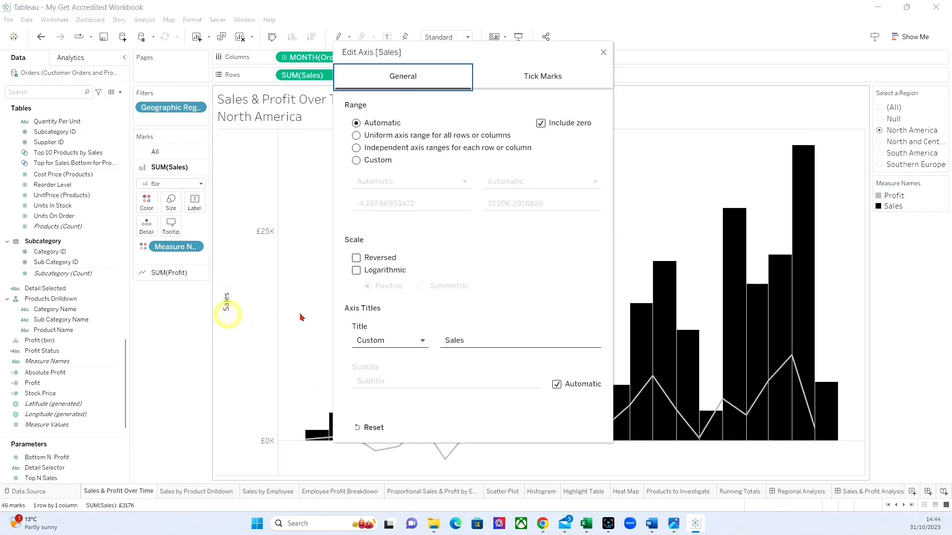
pyautogui.click(474, 346)
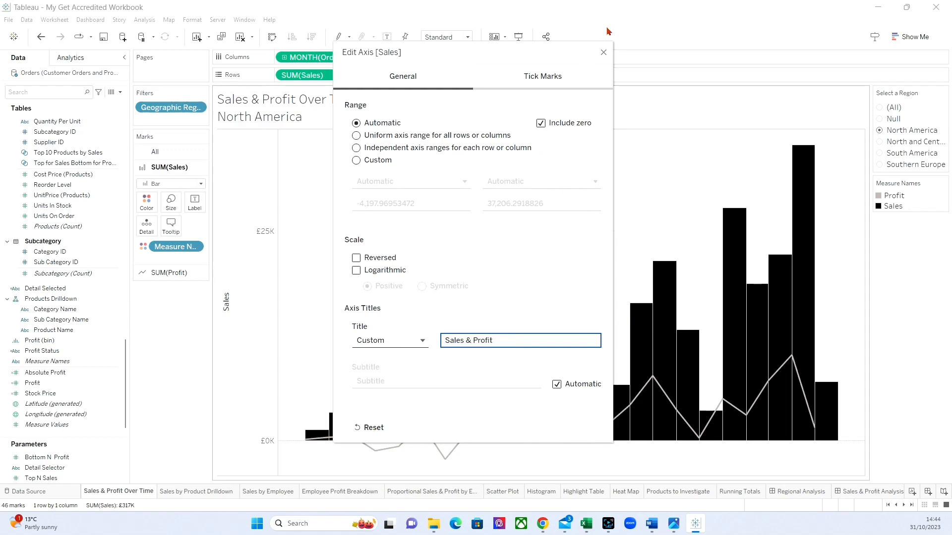
pyautogui.click(604, 52)
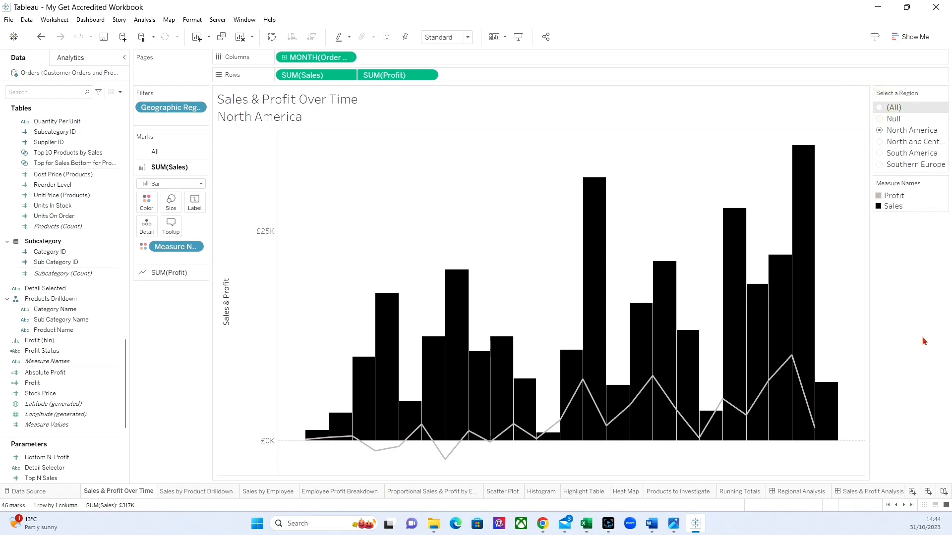
# Set the region filter to (All), remove it from the Sales & Profit Over Time worksheet and return to the Sales & Profit Analysis dashboard.
pyautogui.click(878, 108)
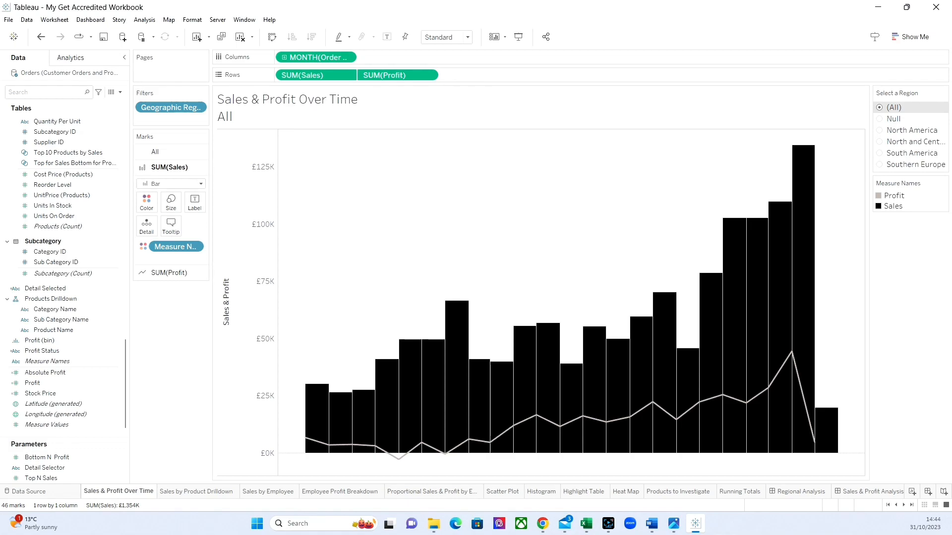
pyautogui.moveTo(155, 110); pyautogui.dragTo(151, 429)
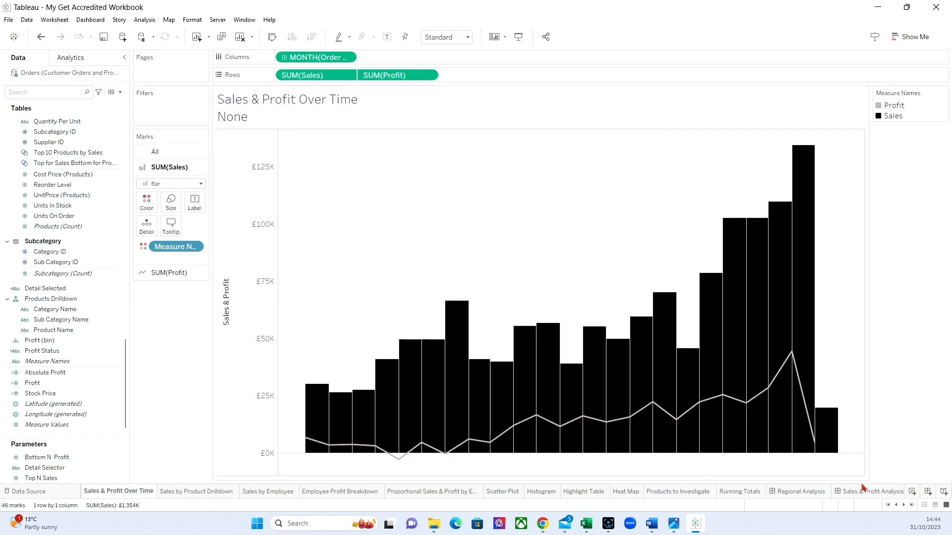
pyautogui.click(842, 491)
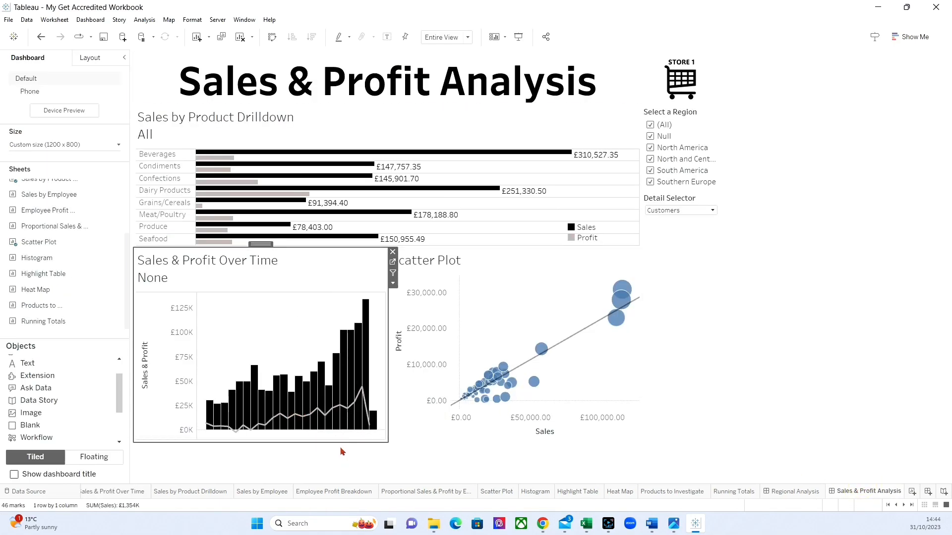
# Replace the scatter plot's title with "Profit vs Sales for" followed by the inserted Detail Selector parameter.
pyautogui.click(486, 256)
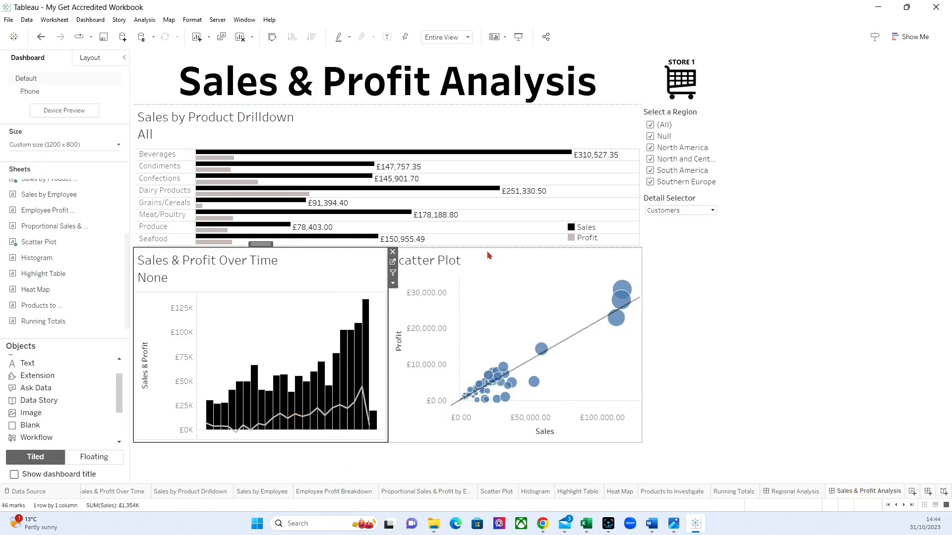
pyautogui.doubleClick(485, 260)
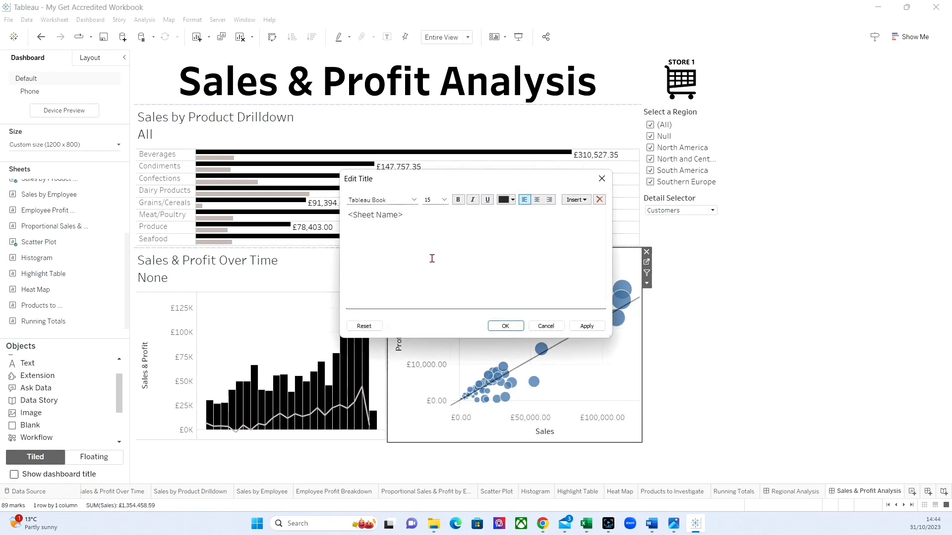
pyautogui.moveTo(403, 214); pyautogui.dragTo(291, 221)
pyautogui.write('Profit vs Sales for')
pyautogui.click(589, 201)
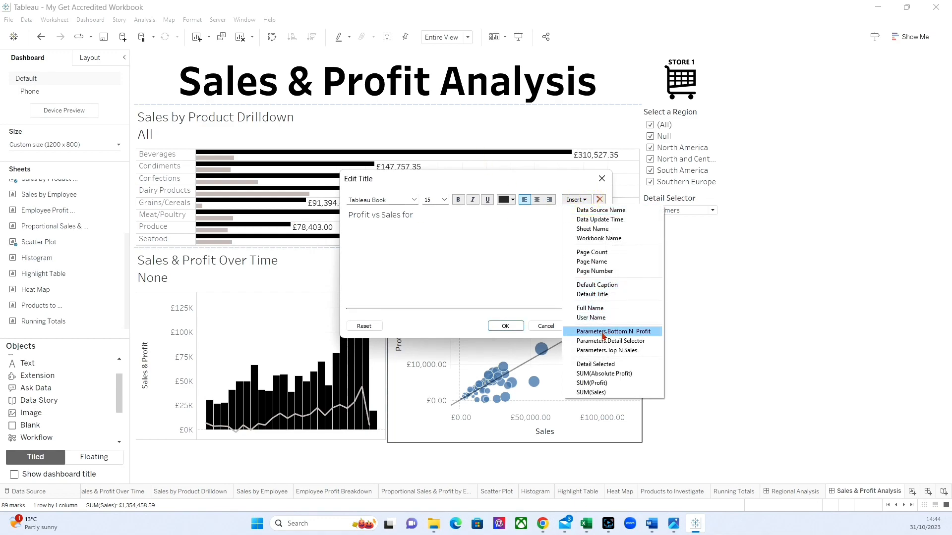
pyautogui.click(600, 339)
pyautogui.click(585, 326)
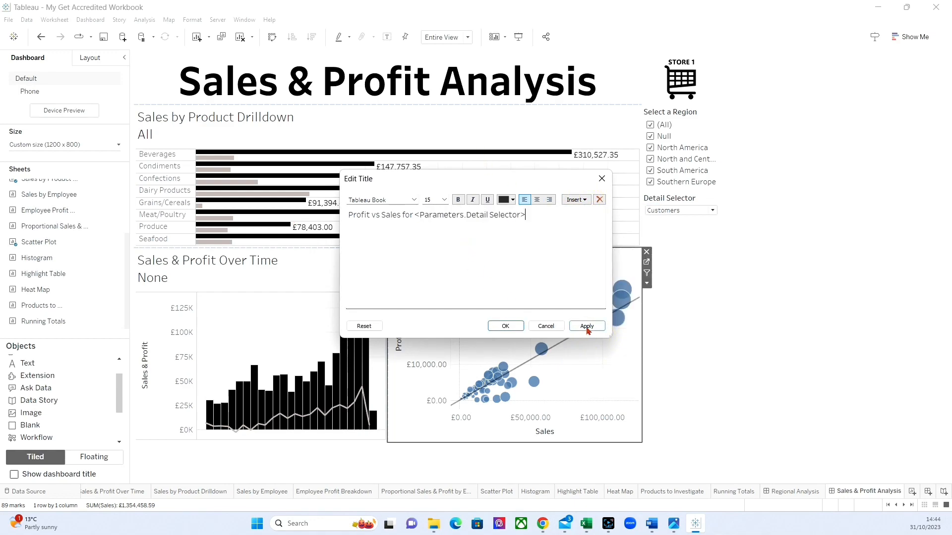
pyautogui.click(504, 326)
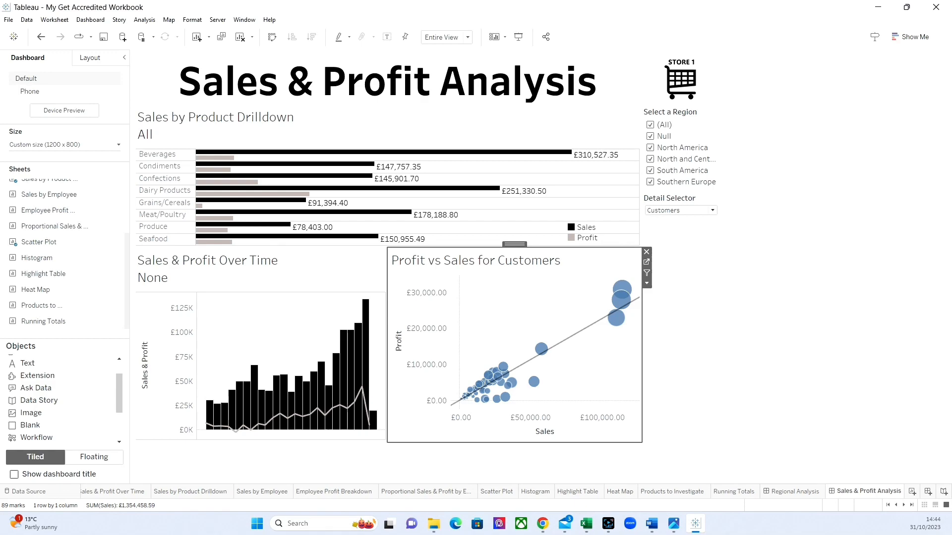
# Delete the missing field line from the Sales & Profit Over Time chart title, keeping only the sheet name.
pyautogui.doubleClick(224, 261)
pyautogui.moveTo(447, 229); pyautogui.dragTo(324, 240)
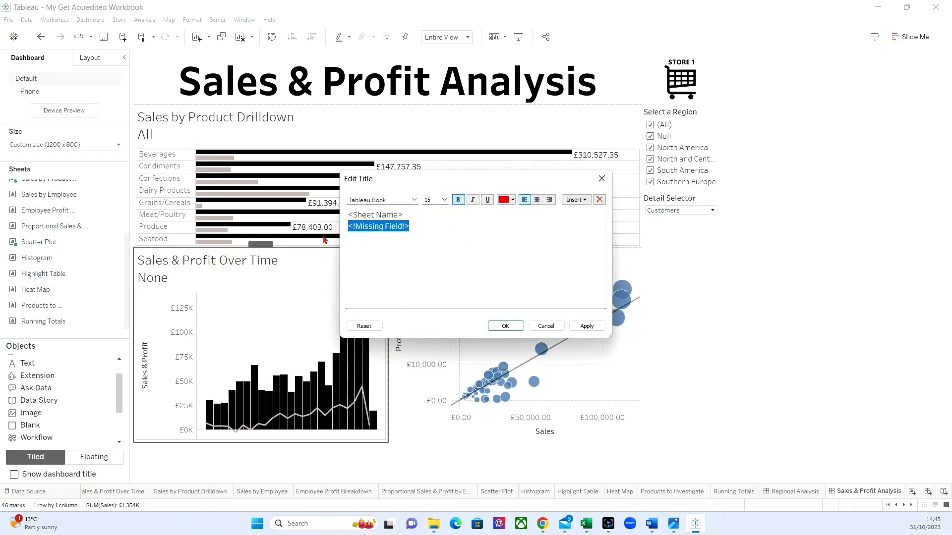
pyautogui.press('Delete')
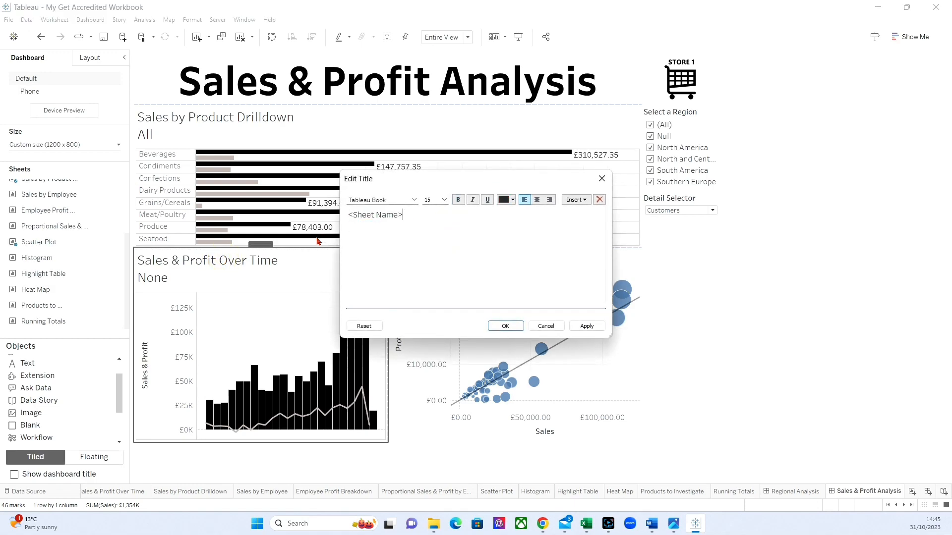
pyautogui.click(587, 325)
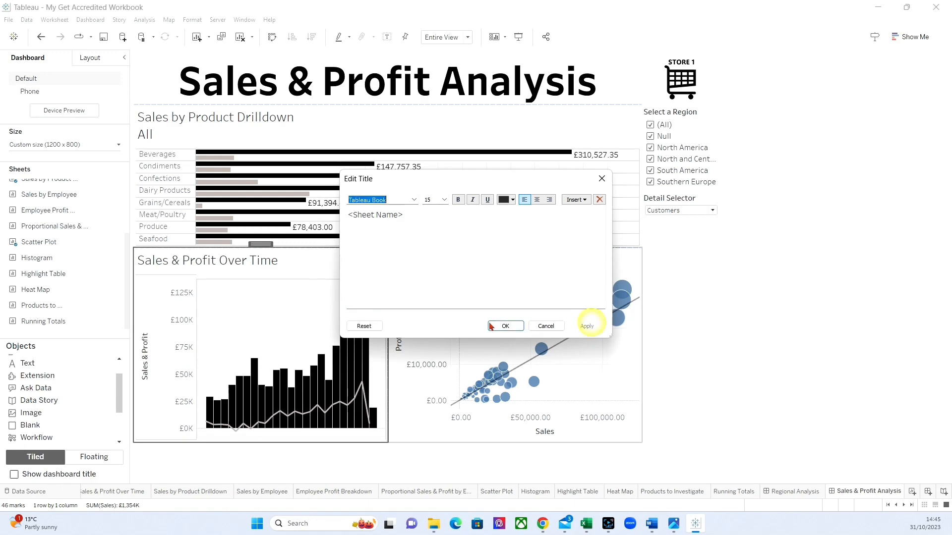
pyautogui.click(496, 324)
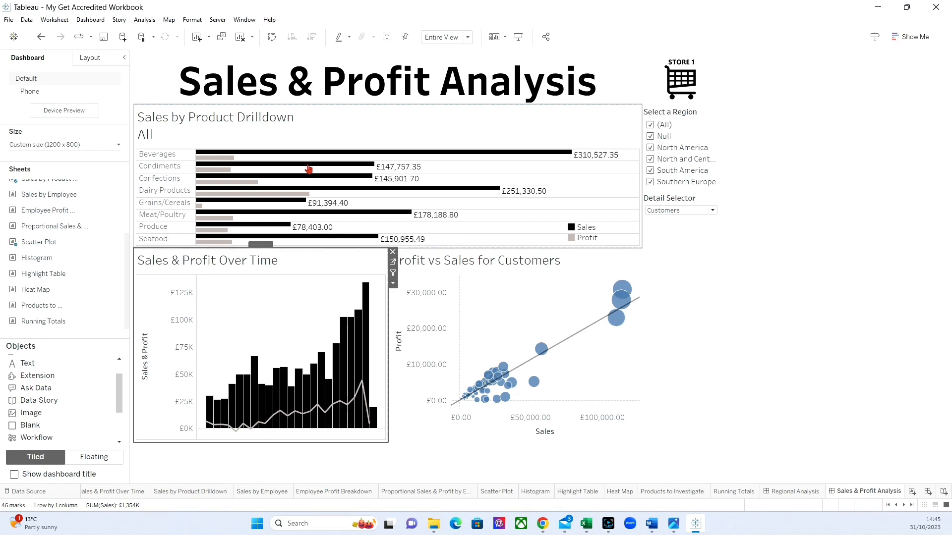
# Delete the second line of the Sales by Product Drilldown chart title, keeping only the sheet name.
pyautogui.doubleClick(258, 115)
pyautogui.moveTo(449, 233); pyautogui.dragTo(347, 227)
pyautogui.press('BackSpace')
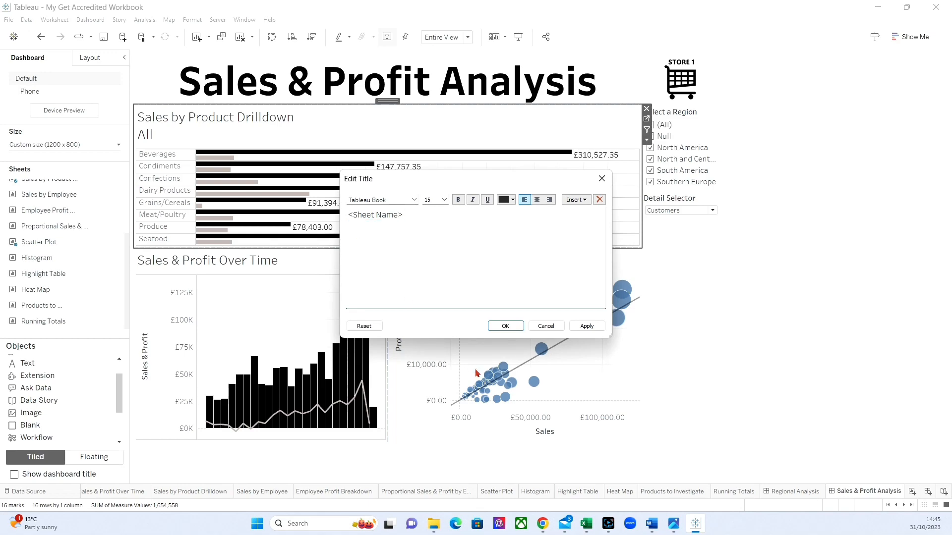
pyautogui.click(505, 326)
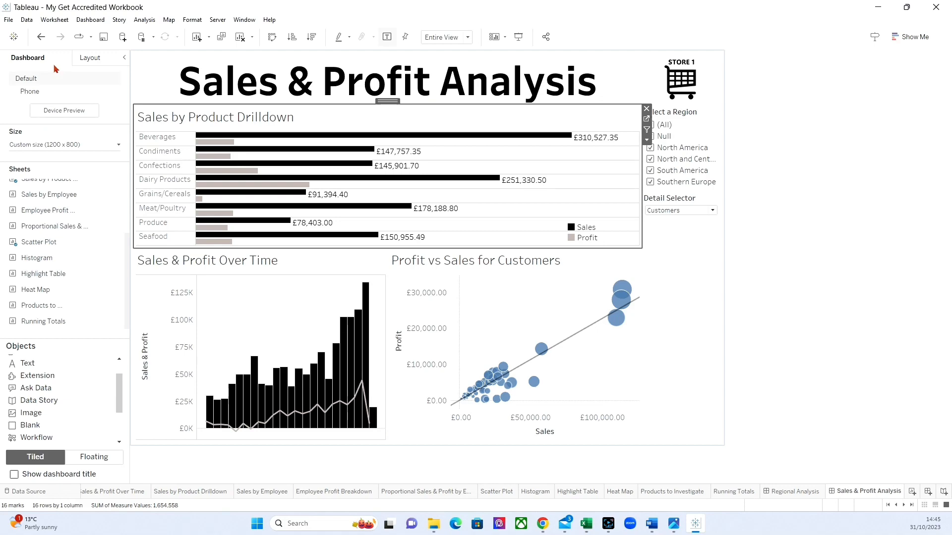
# Add a solid border around each of the three charts: Sales by Product Drilldown, Sales & Profit Over Time and the scatter plot.
pyautogui.click(82, 57)
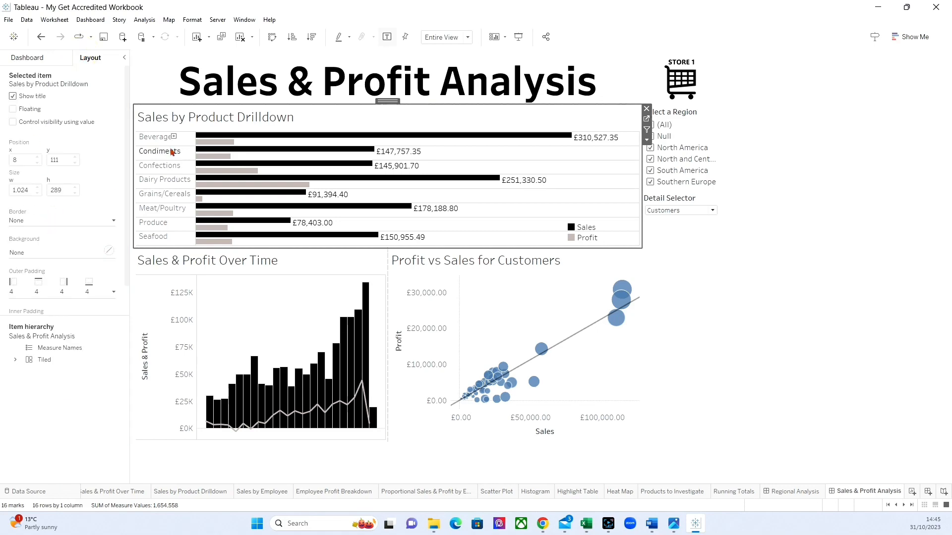
pyautogui.click(50, 220)
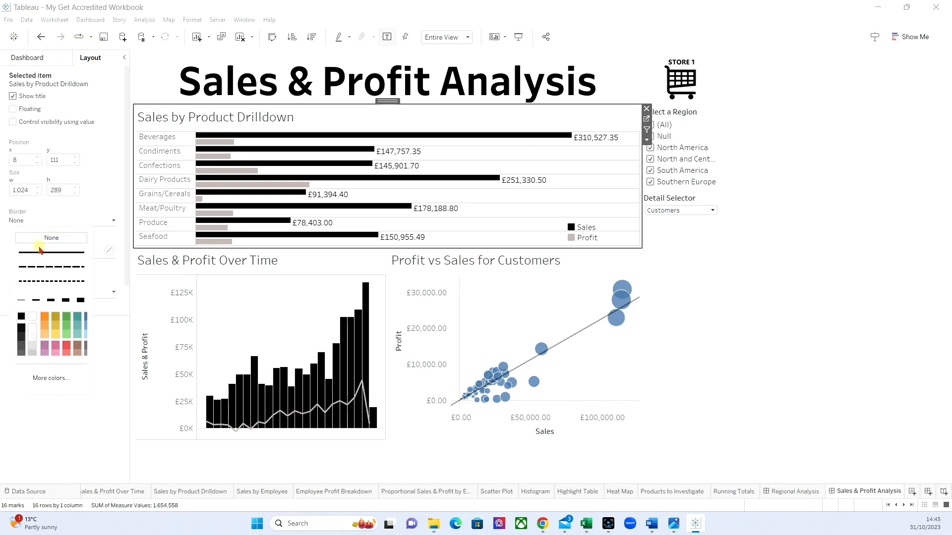
pyautogui.click(41, 252)
pyautogui.click(239, 294)
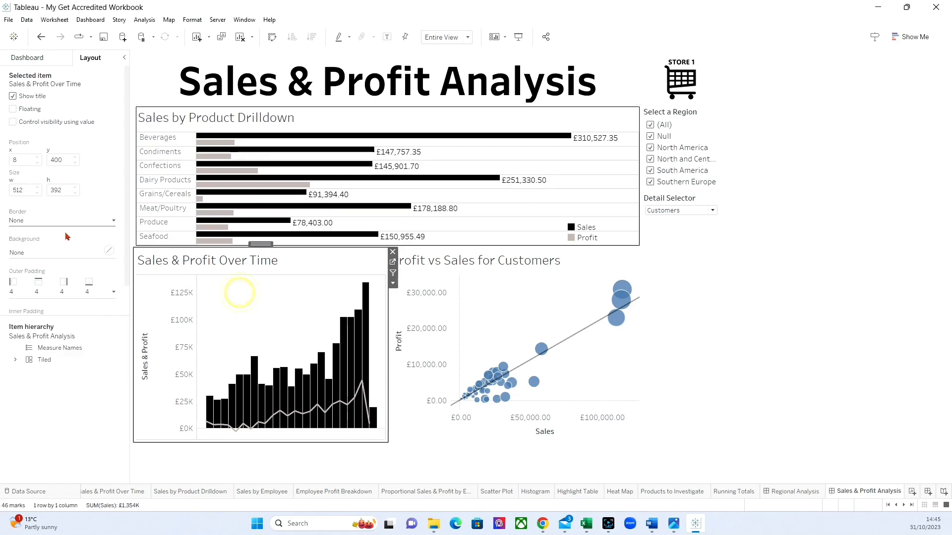
pyautogui.click(45, 219)
pyautogui.click(44, 252)
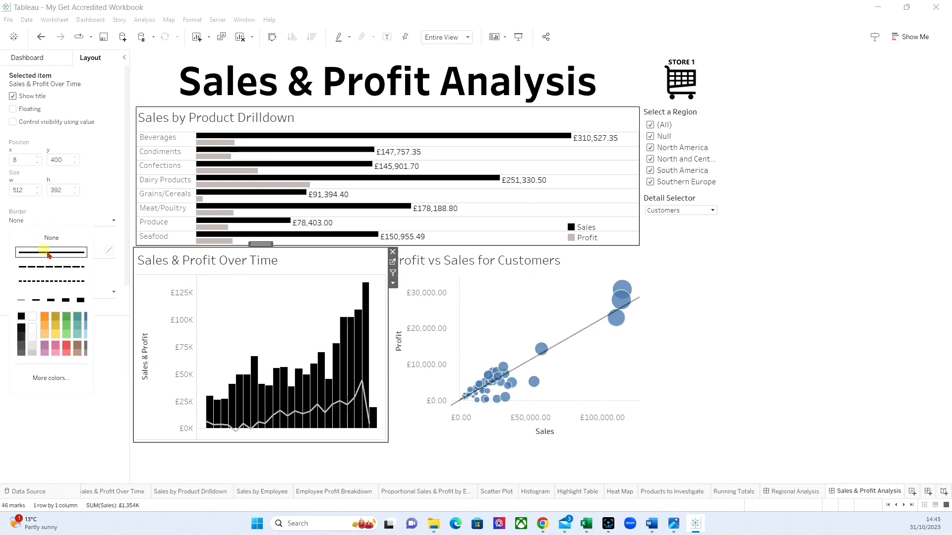
pyautogui.click(547, 313)
pyautogui.click(41, 220)
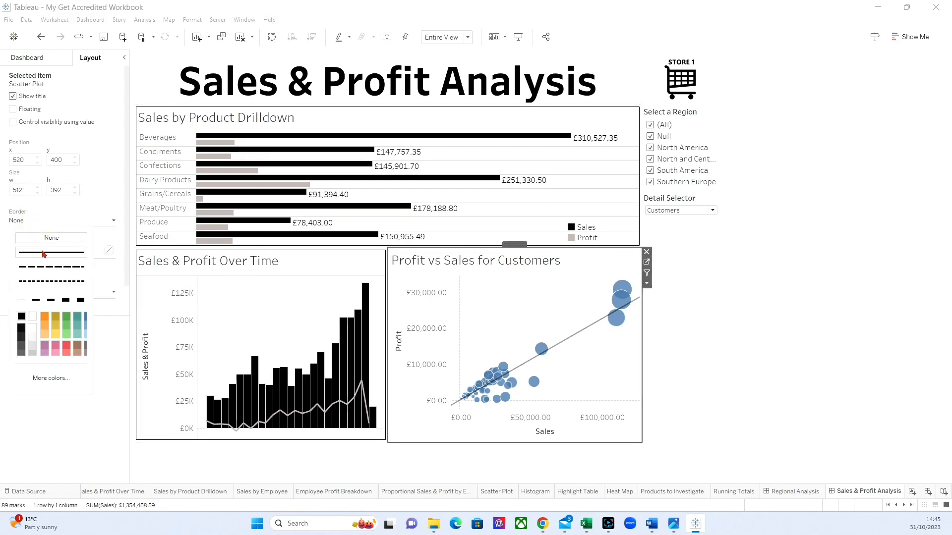
pyautogui.click(46, 252)
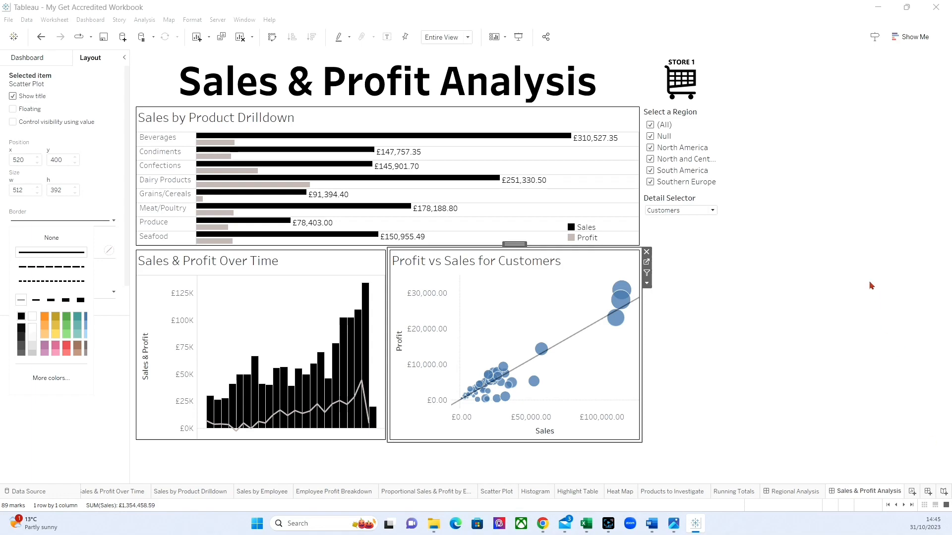
# Remove the Select a Region filter from the Sales & Profit Analysis dashboard.
pyautogui.click(691, 133)
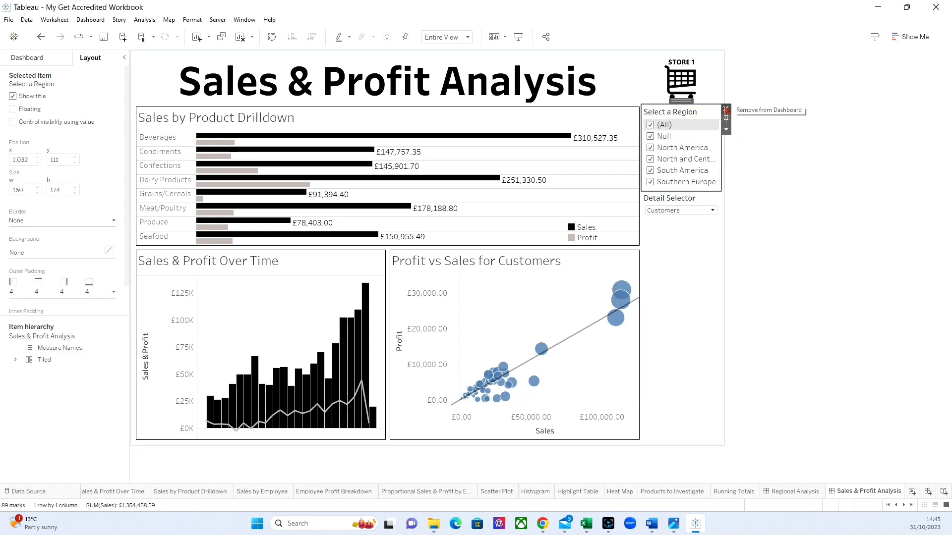
pyautogui.click(725, 109)
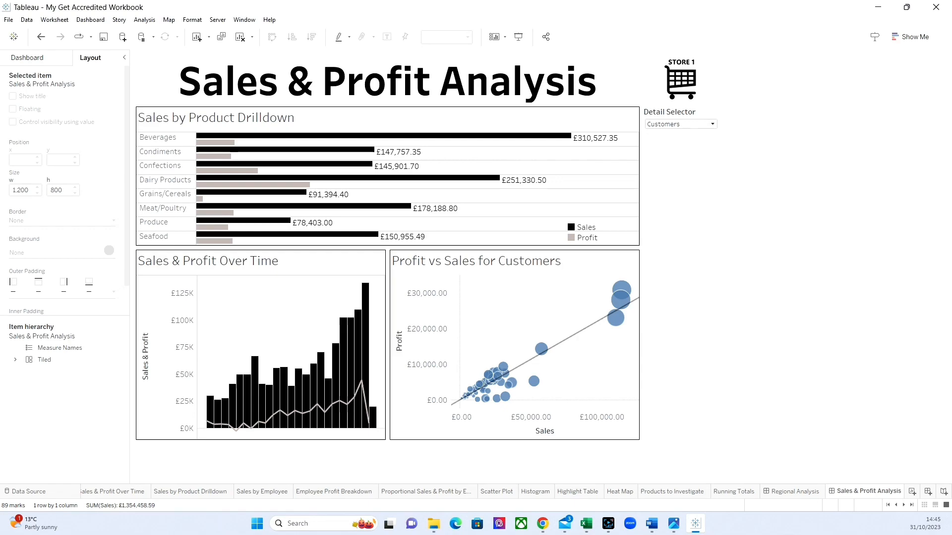
# Hide all sheets used in the Sales & Profit Analysis dashboard and save the workbook.
pyautogui.rightClick(855, 492)
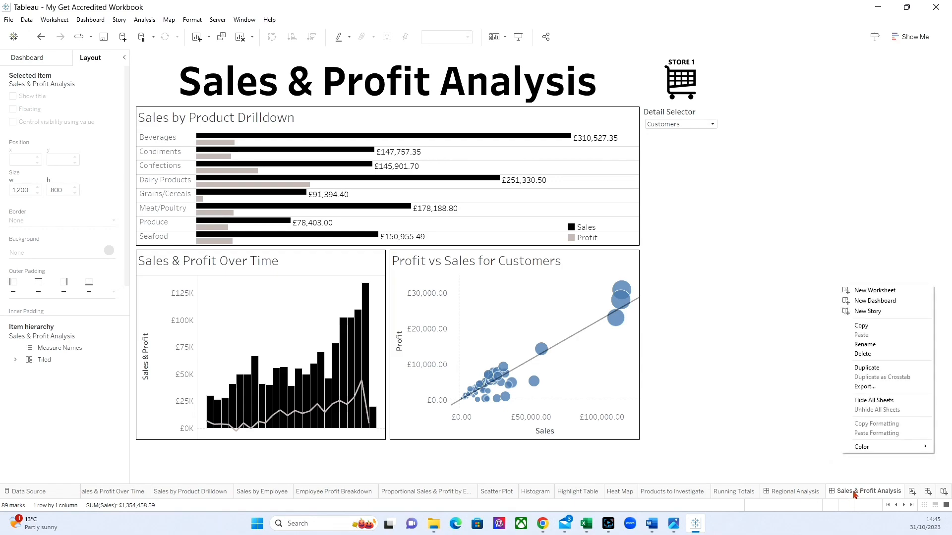
pyautogui.click(863, 400)
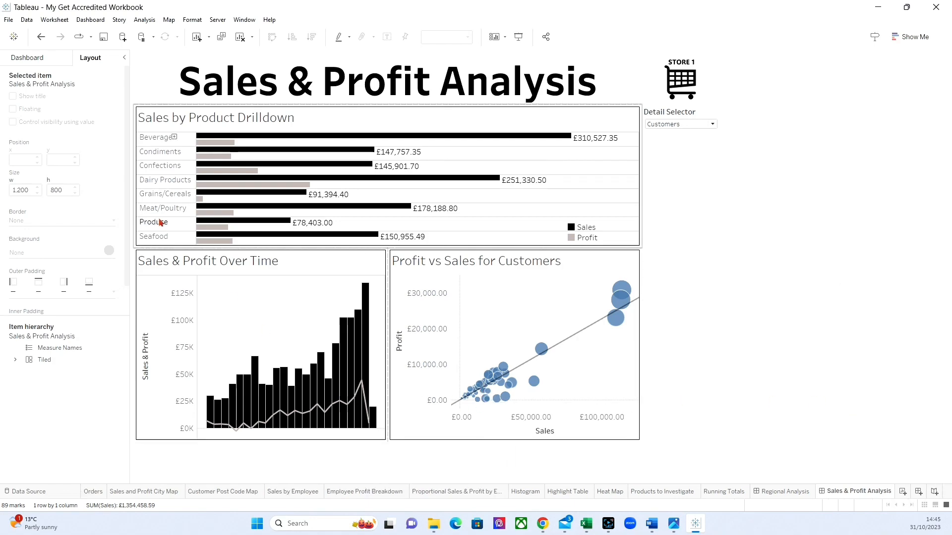
pyautogui.click(103, 36)
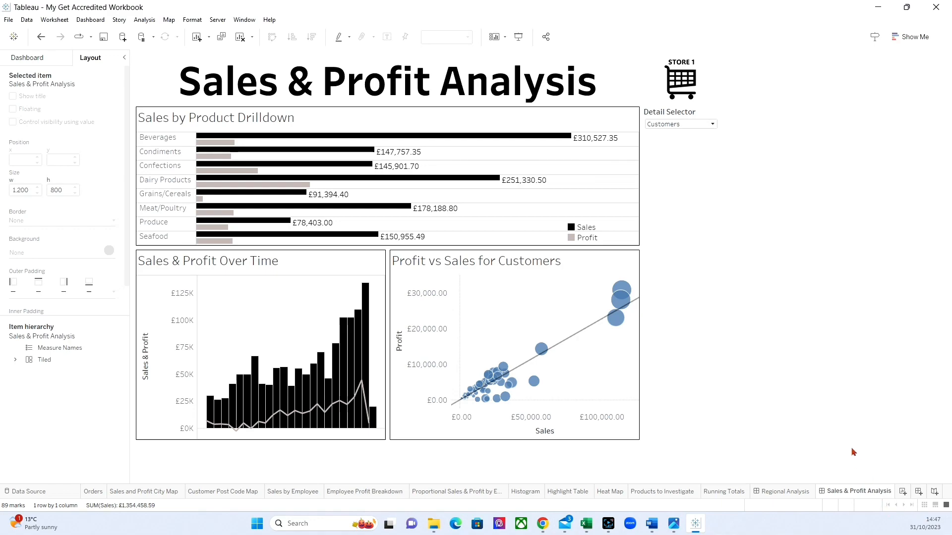
# Create a new dashboard and name it Employee Analysis.
pyautogui.click(919, 491)
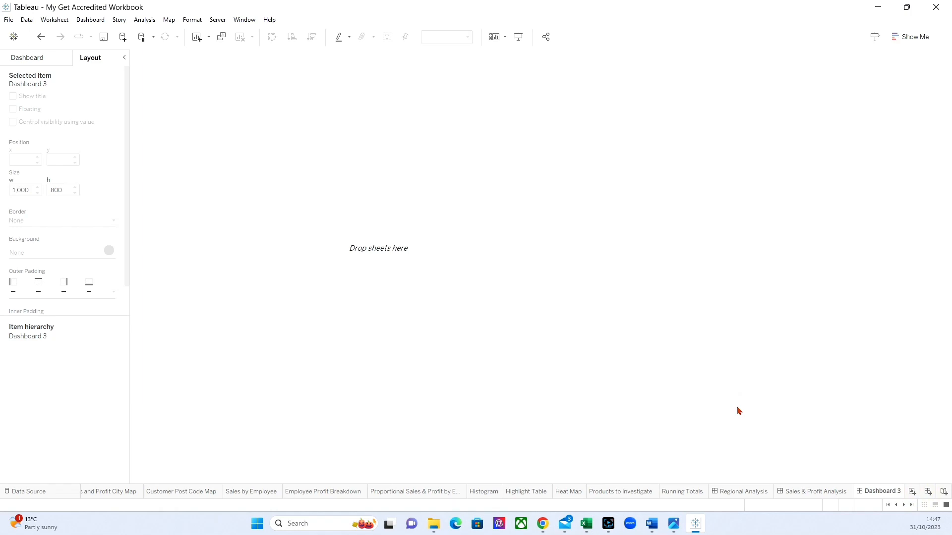
pyautogui.doubleClick(875, 492)
pyautogui.write('Employee Analysis')
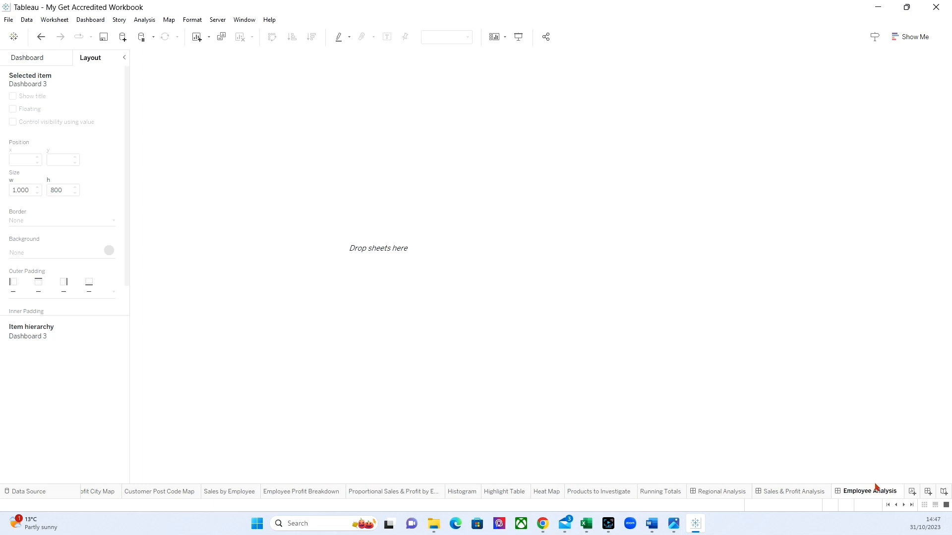
pyautogui.press('Return')
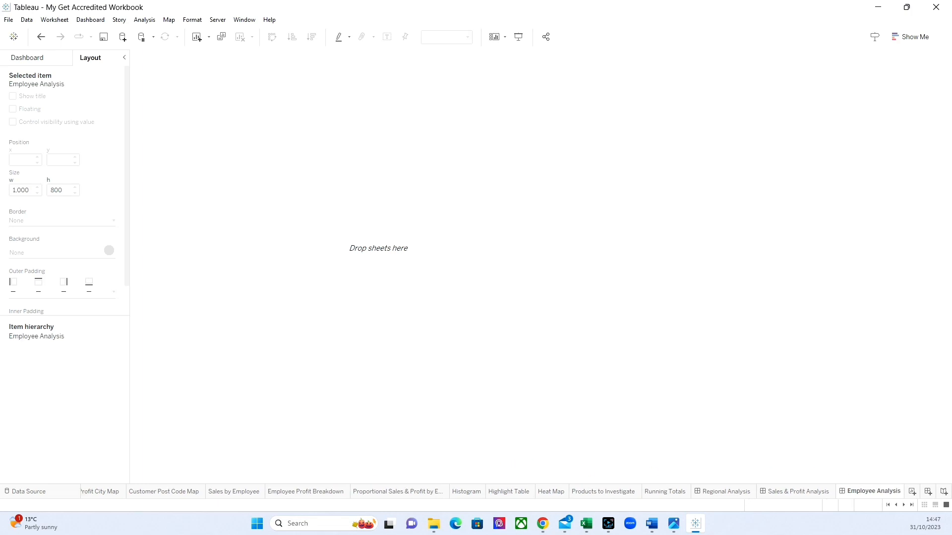
# Set the Employee Analysis dashboard's fixed width to 1200 px.
pyautogui.click(32, 58)
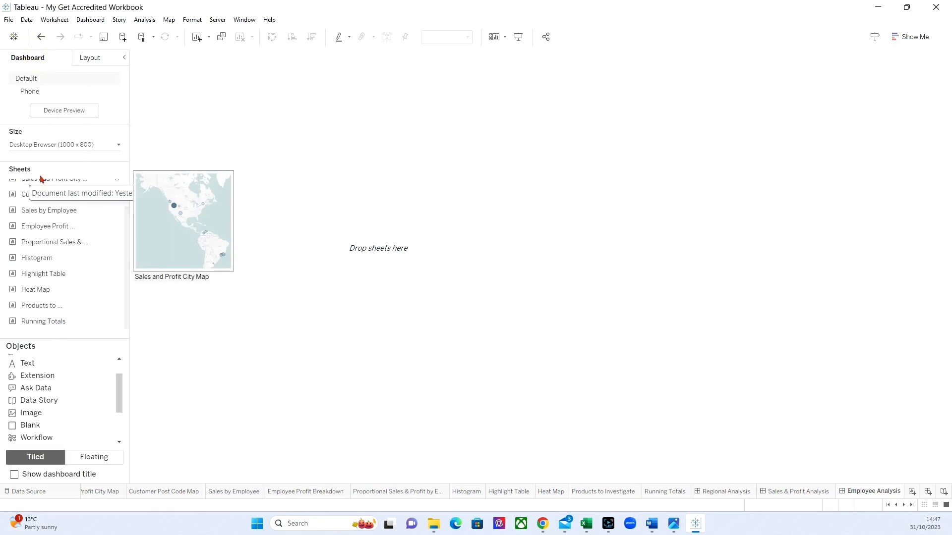
pyautogui.click(53, 144)
pyautogui.click(37, 210)
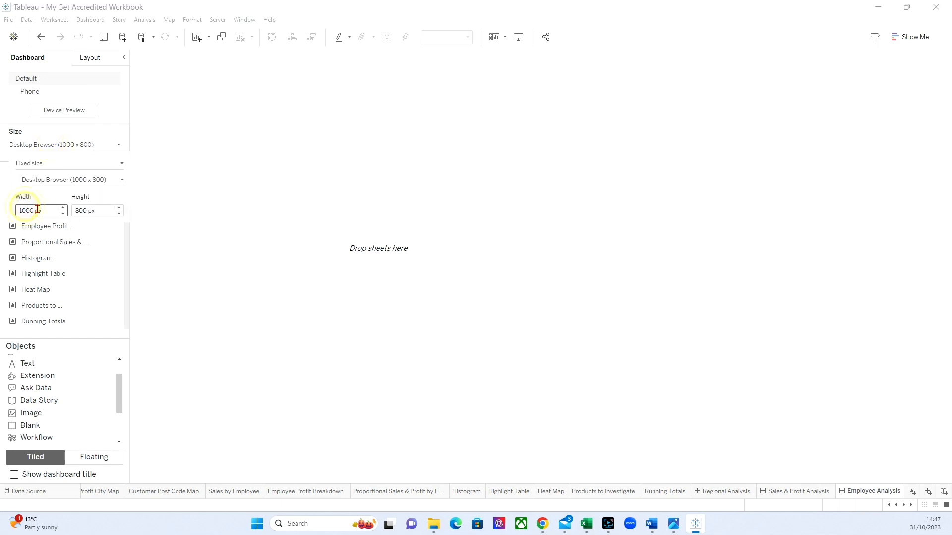
pyautogui.write('2')
pyautogui.press('Return')
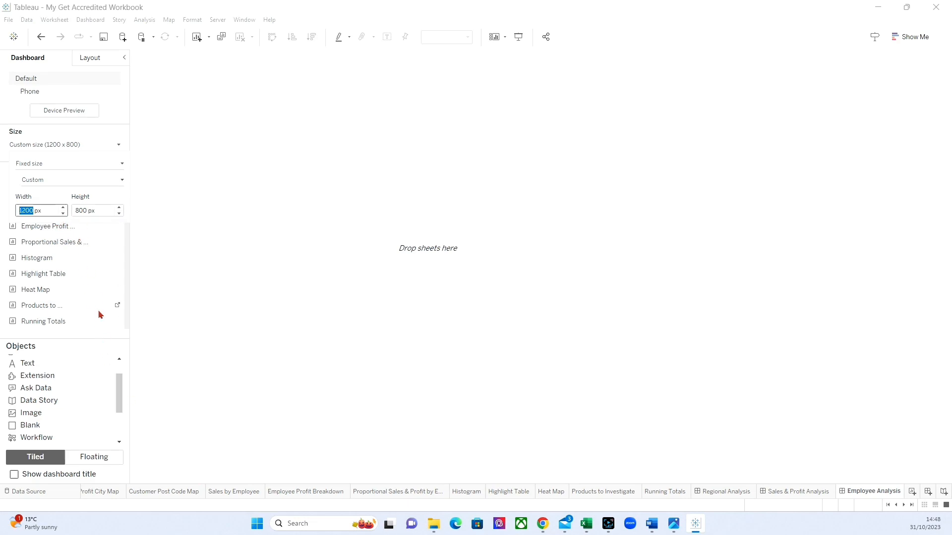
pyautogui.click(164, 182)
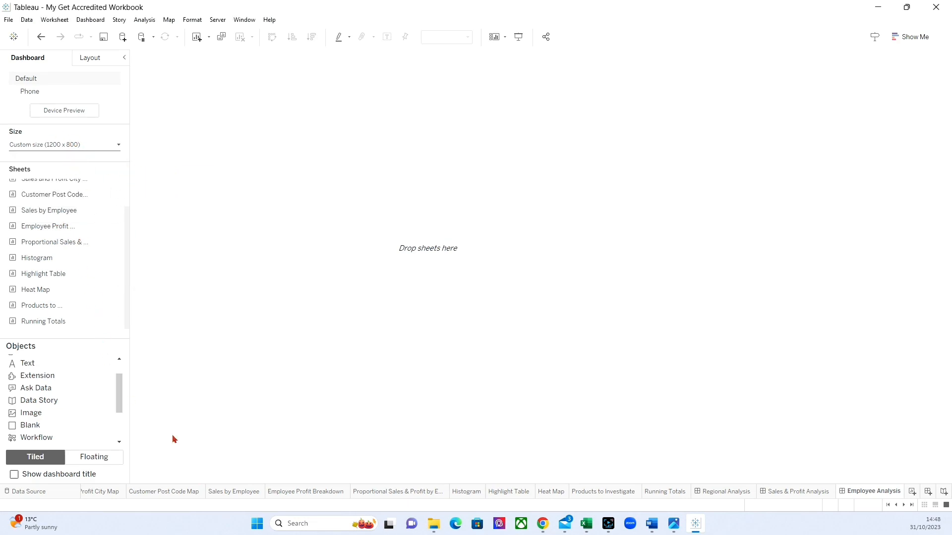
# Place the Employee Profit Breakdown sheet on the dashboard with the Sales by Employee sheet directly beneath it.
pyautogui.scroll(1, 43, 284)
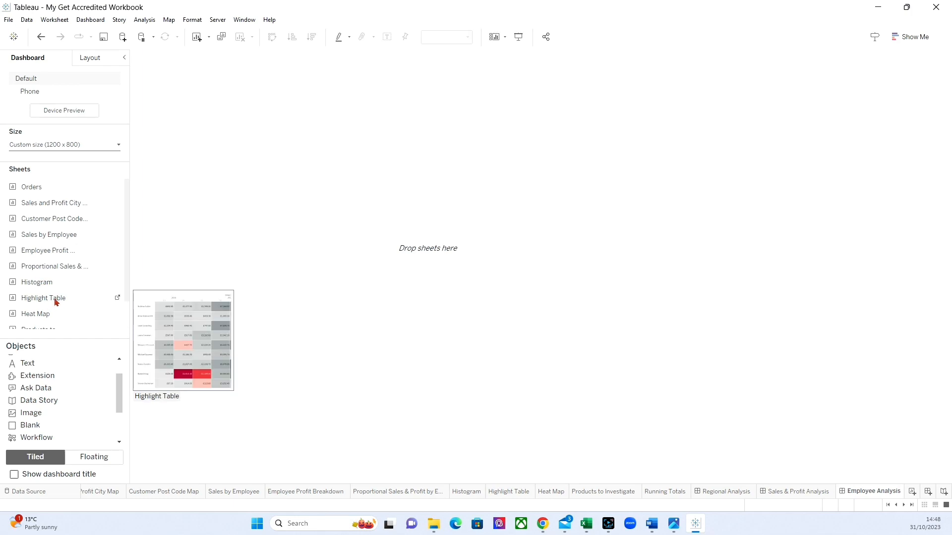
pyautogui.click(44, 249)
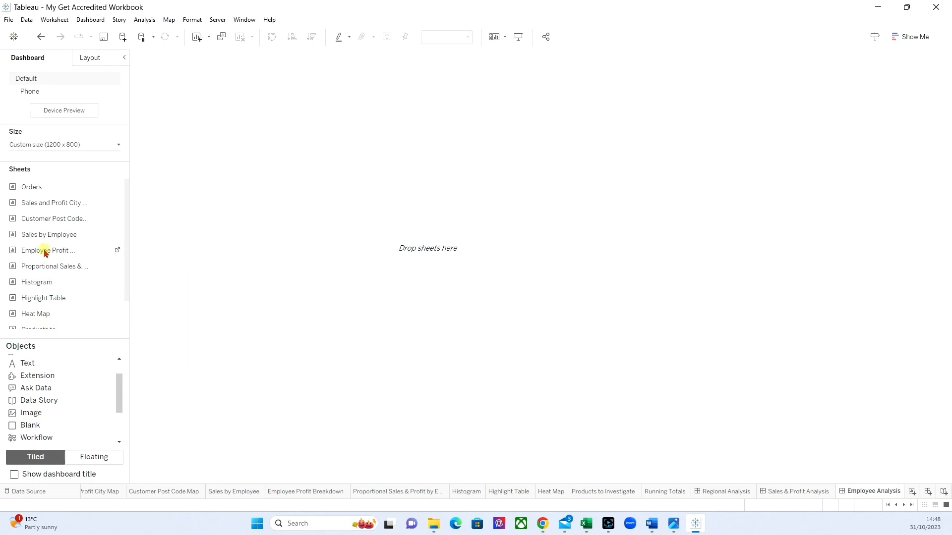
pyautogui.moveTo(44, 251); pyautogui.dragTo(307, 267)
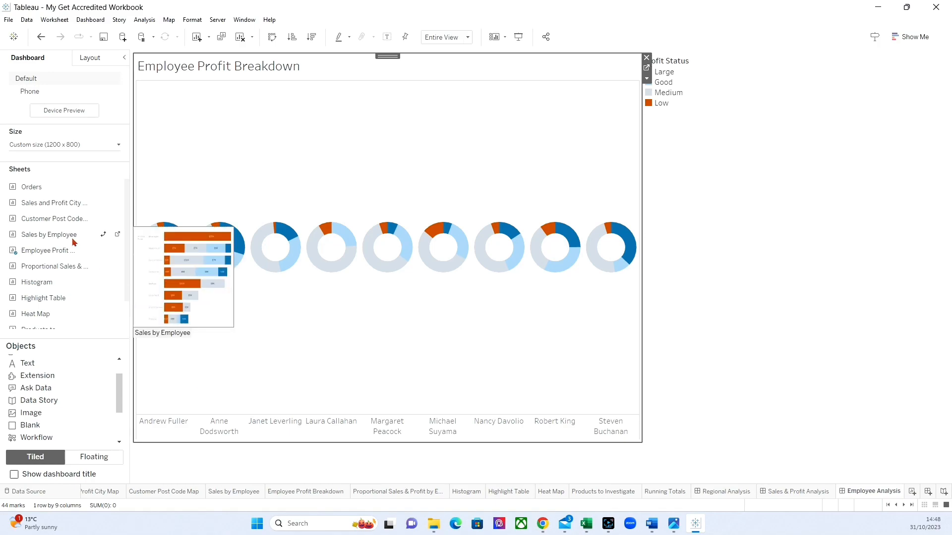
pyautogui.moveTo(53, 237); pyautogui.dragTo(397, 369)
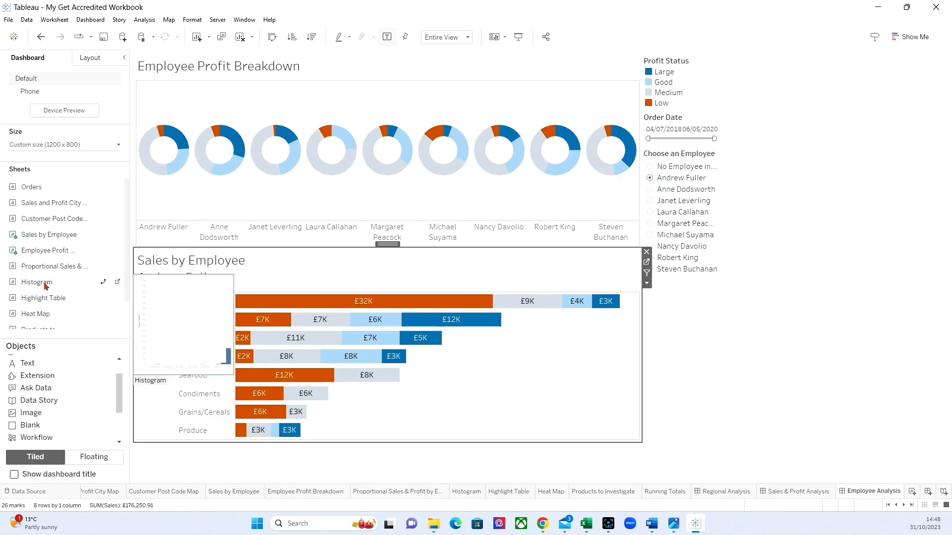
# Add the Highlight Table sheet below Sales by Employee and move both dividers between the three charts upward.
pyautogui.moveTo(37, 296); pyautogui.dragTo(359, 432)
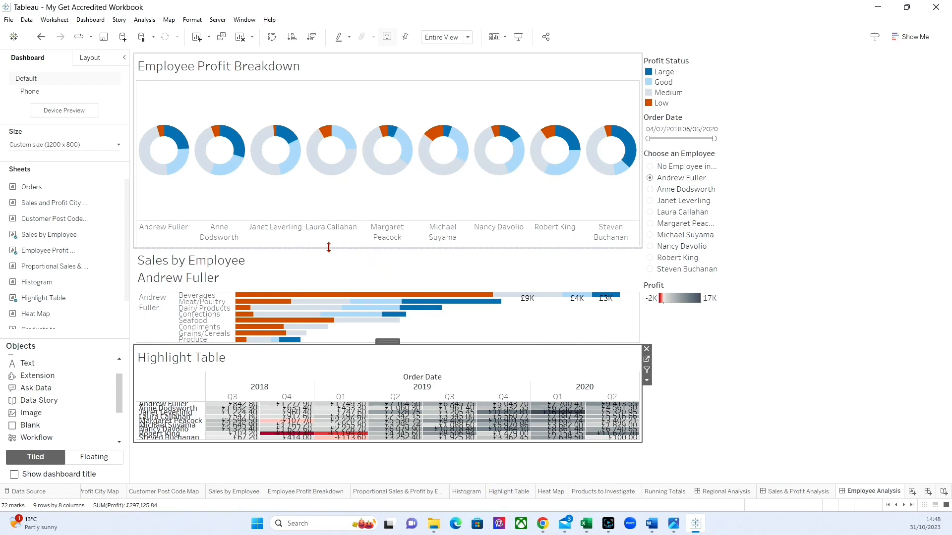
pyautogui.moveTo(328, 246); pyautogui.dragTo(335, 213)
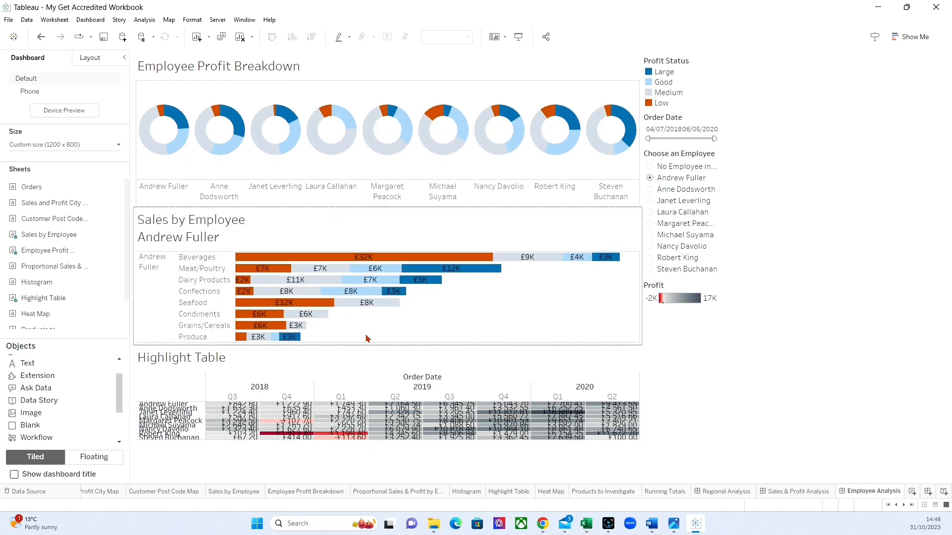
pyautogui.moveTo(367, 346); pyautogui.dragTo(362, 339)
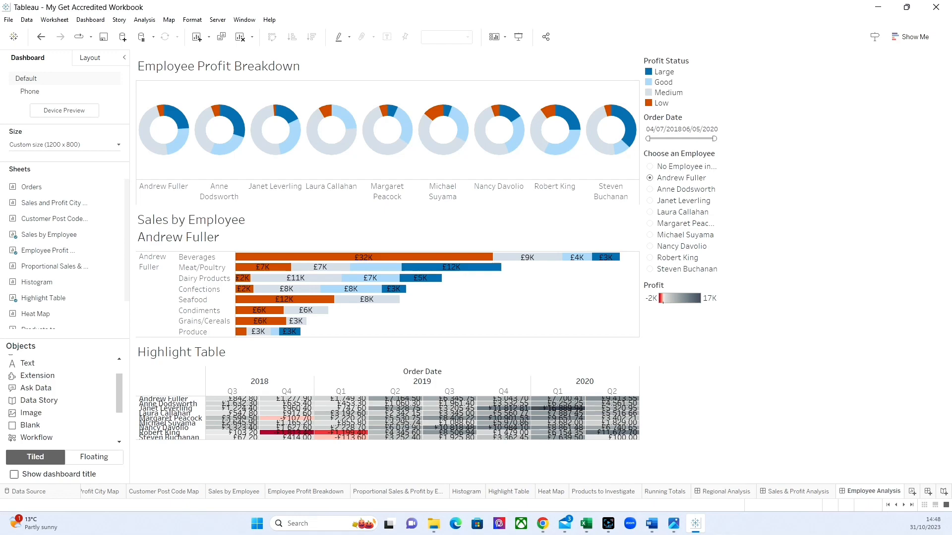
# Add an "Employee Analysis" text header above all charts in Tableau Bold, size 48, black and centred, and shrink it to a narrow band.
pyautogui.moveTo(28, 363); pyautogui.dragTo(487, 53)
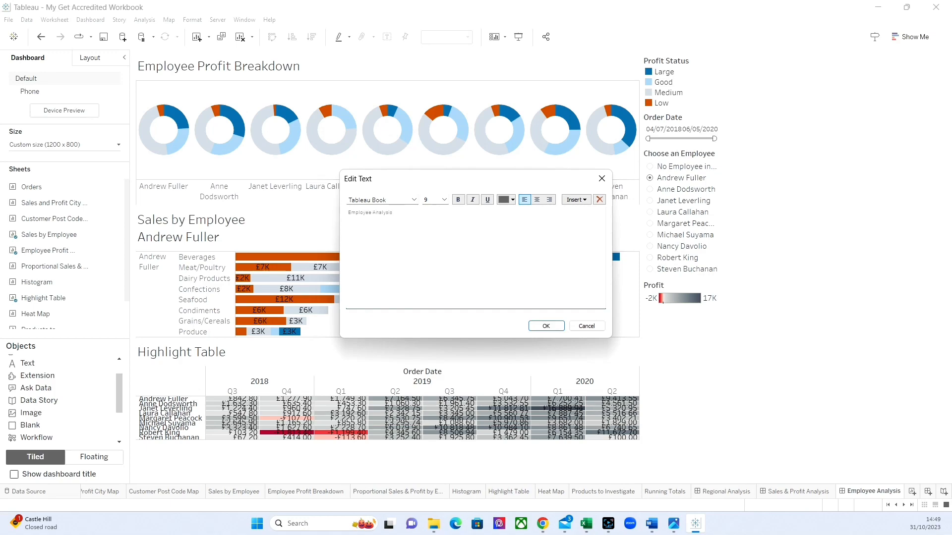
pyautogui.moveTo(412, 215); pyautogui.dragTo(291, 212)
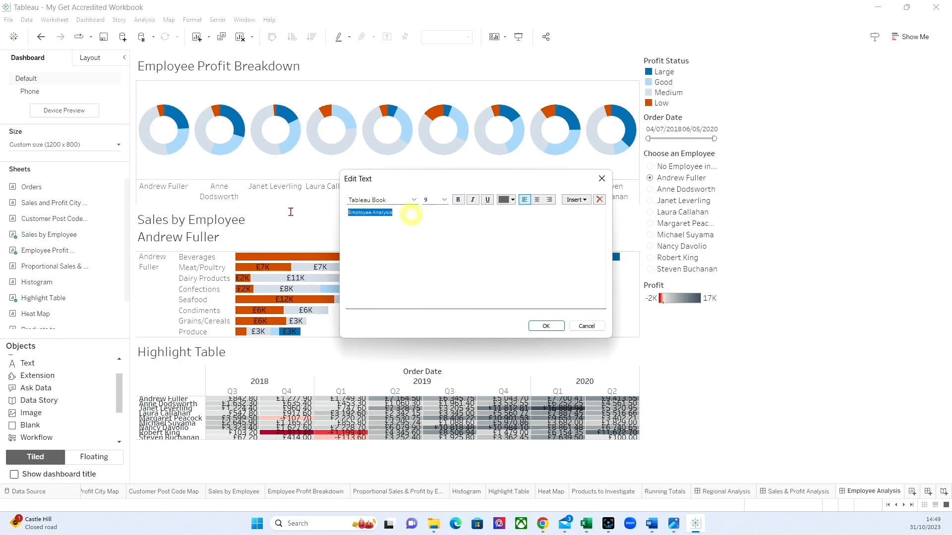
pyautogui.click(413, 201)
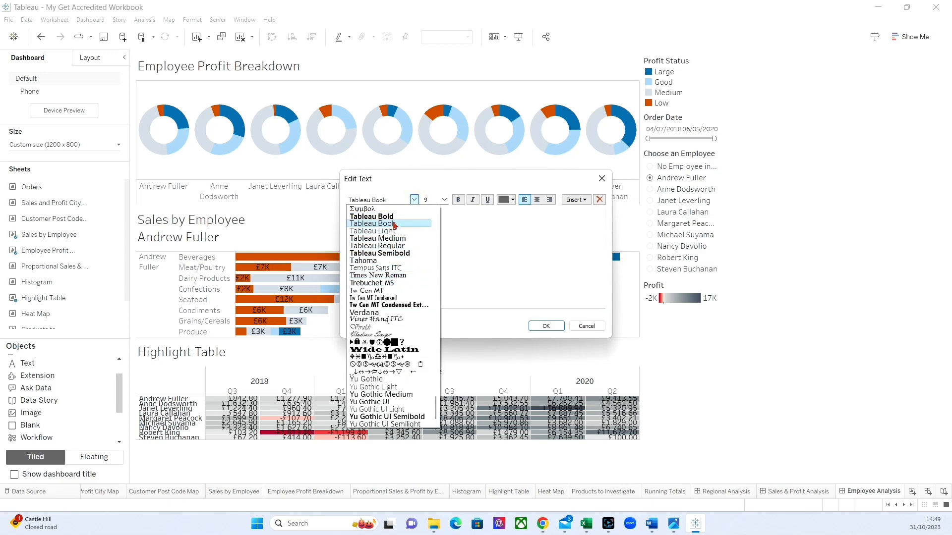
pyautogui.click(381, 214)
pyautogui.click(448, 202)
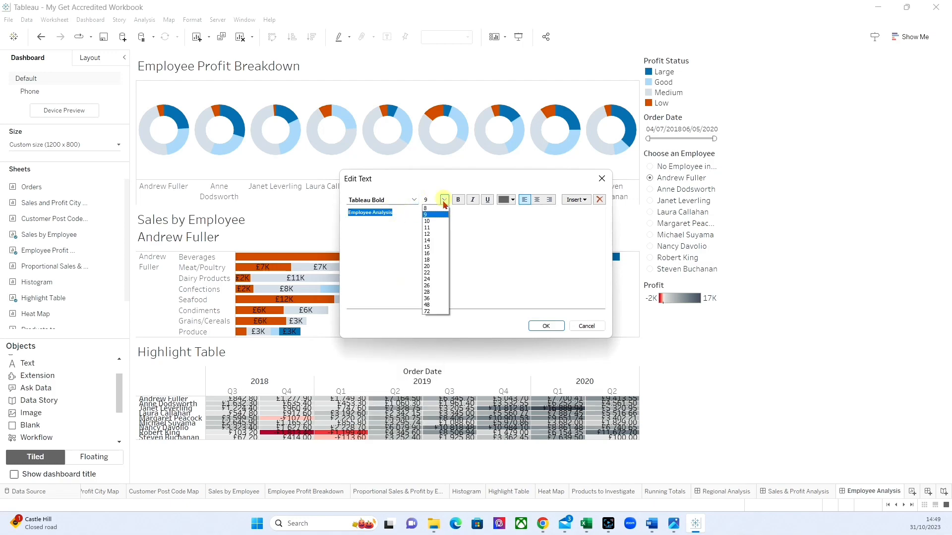
pyautogui.click(433, 302)
pyautogui.click(512, 200)
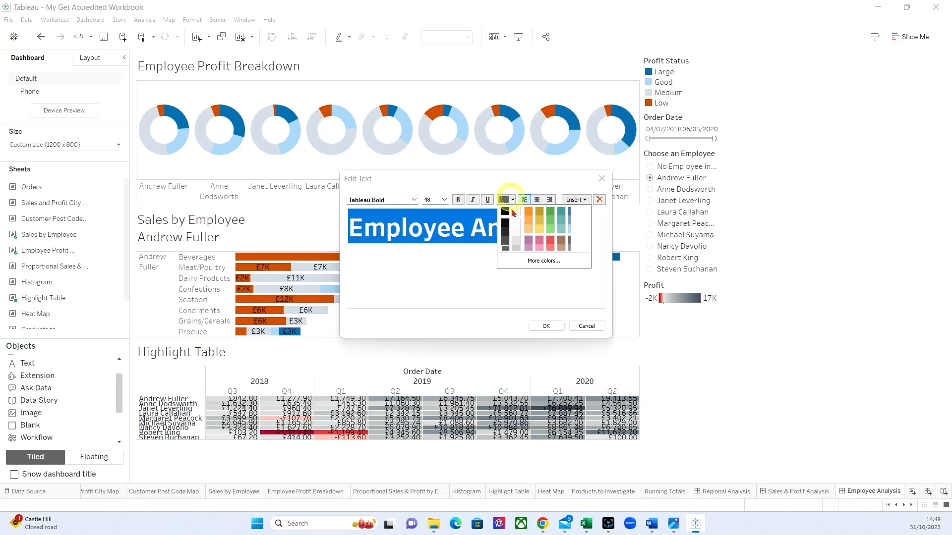
pyautogui.click(501, 211)
pyautogui.click(537, 200)
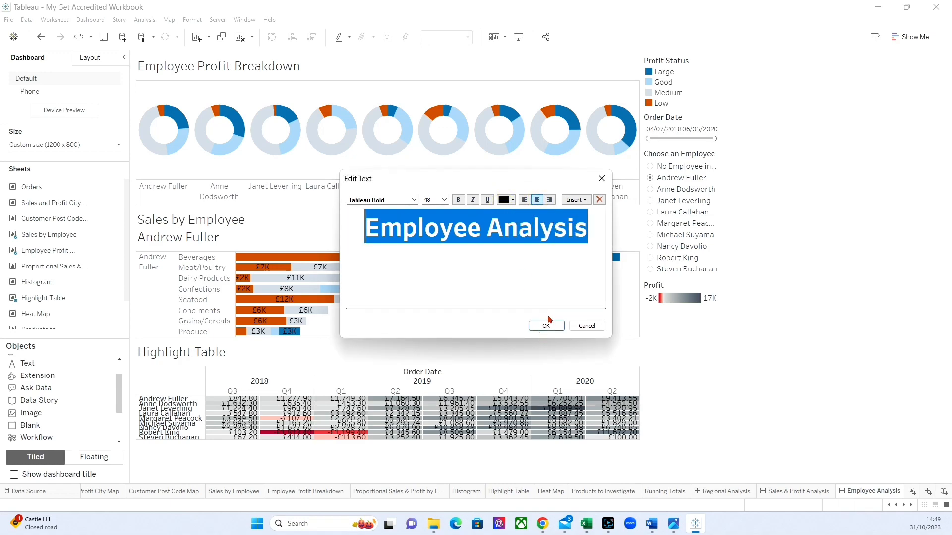
pyautogui.click(546, 325)
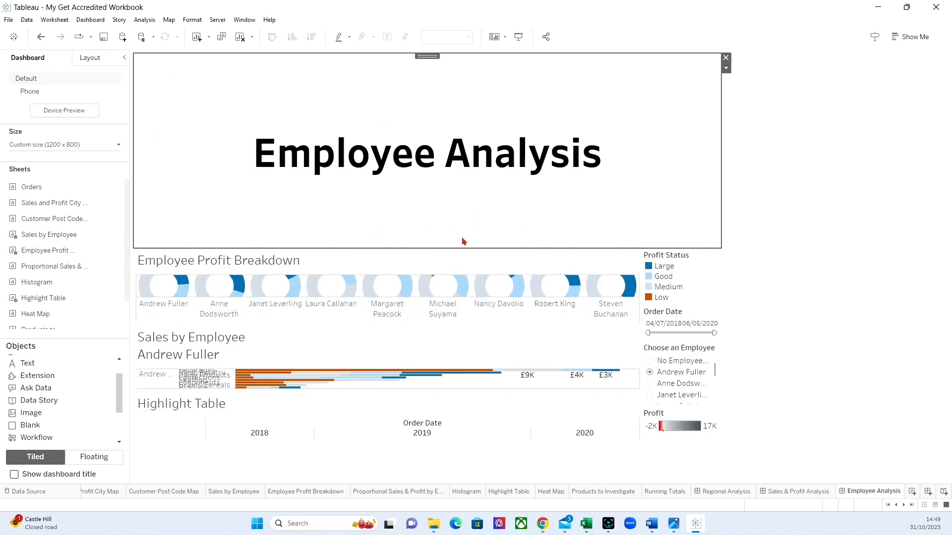
pyautogui.moveTo(458, 249); pyautogui.dragTo(472, 112)
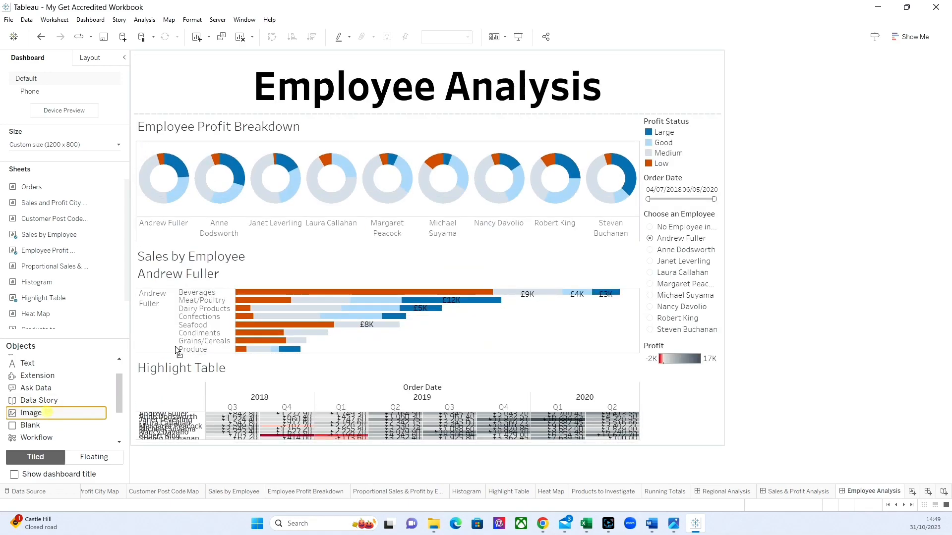
# Insert the Store Logo image beside the Employee Analysis header, with the image fitted and centred.
pyautogui.moveTo(603, 104); pyautogui.dragTo(608, 95)
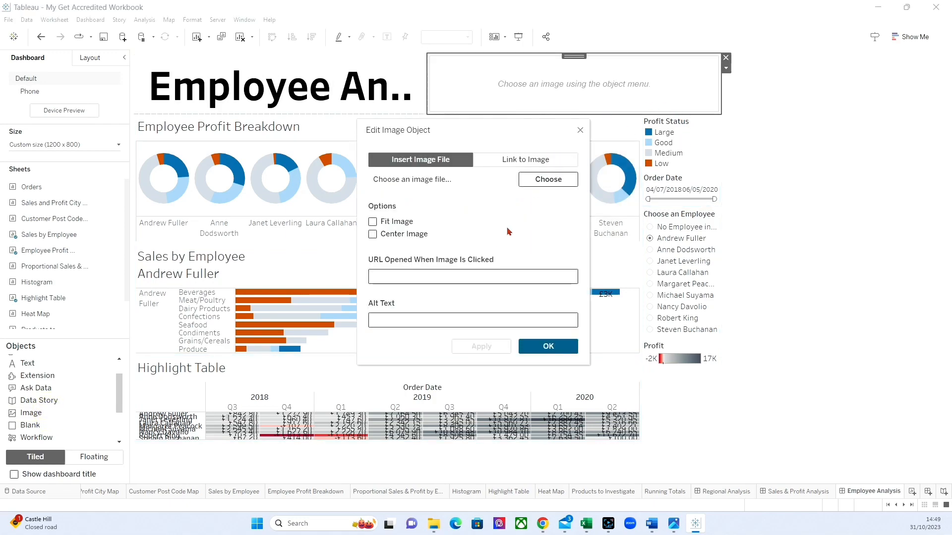
pyautogui.click(540, 180)
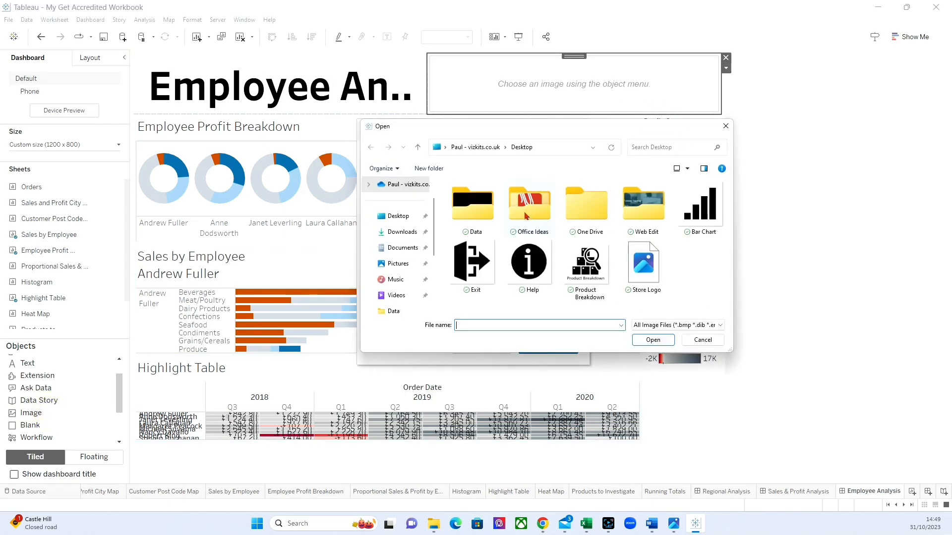
pyautogui.click(644, 263)
pyautogui.click(653, 340)
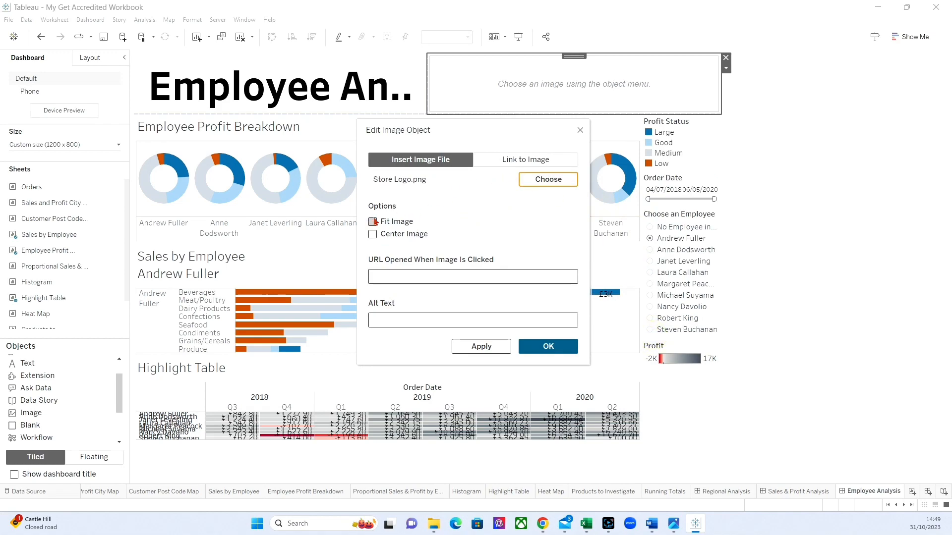
pyautogui.click(372, 221)
pyautogui.click(373, 234)
pyautogui.click(548, 346)
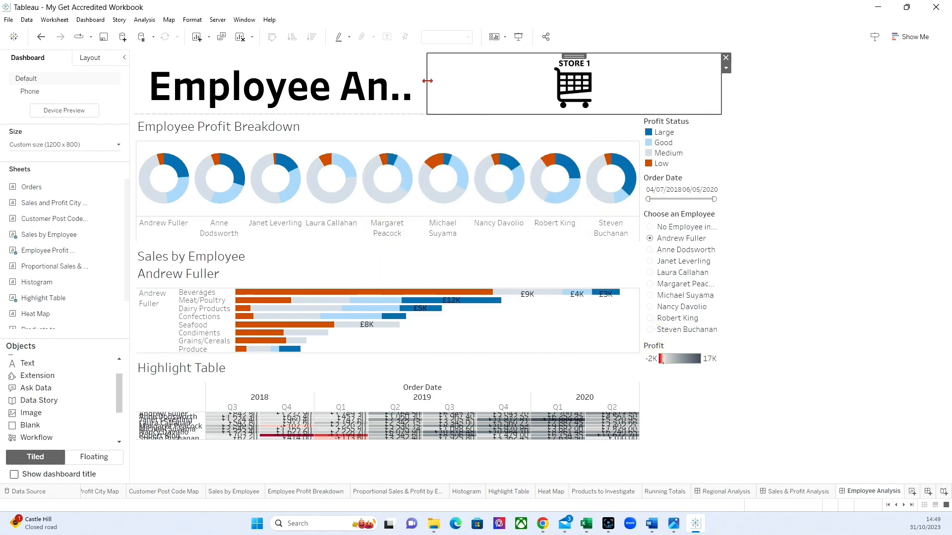
# Narrow the logo to the width of the legend column and reduce the heights of the header band and the Employee Profit Breakdown chart.
pyautogui.moveTo(427, 81); pyautogui.dragTo(643, 81)
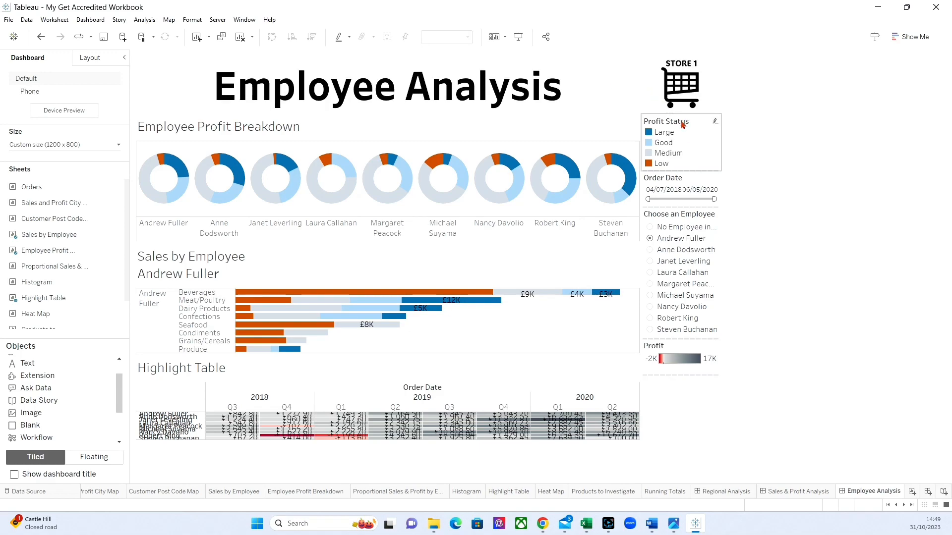
pyautogui.click(458, 105)
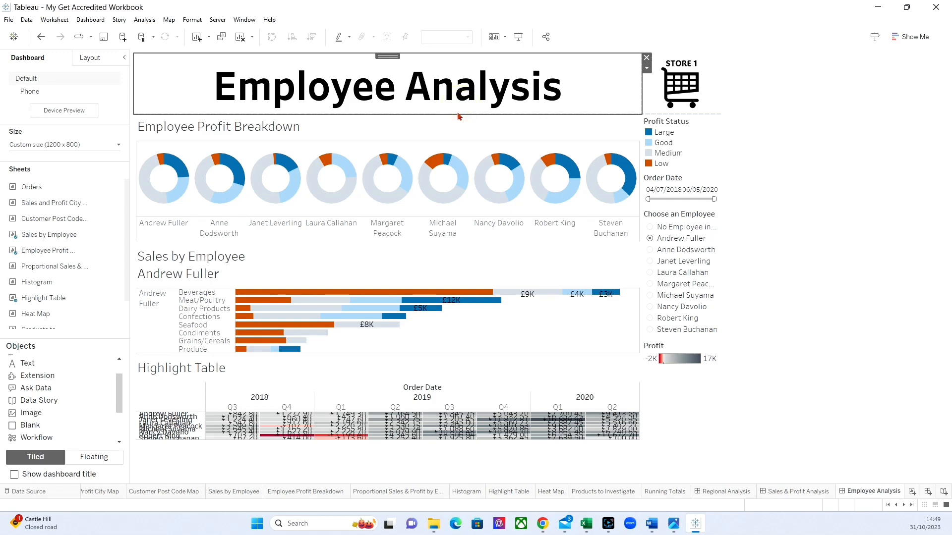
pyautogui.moveTo(456, 115); pyautogui.dragTo(456, 104)
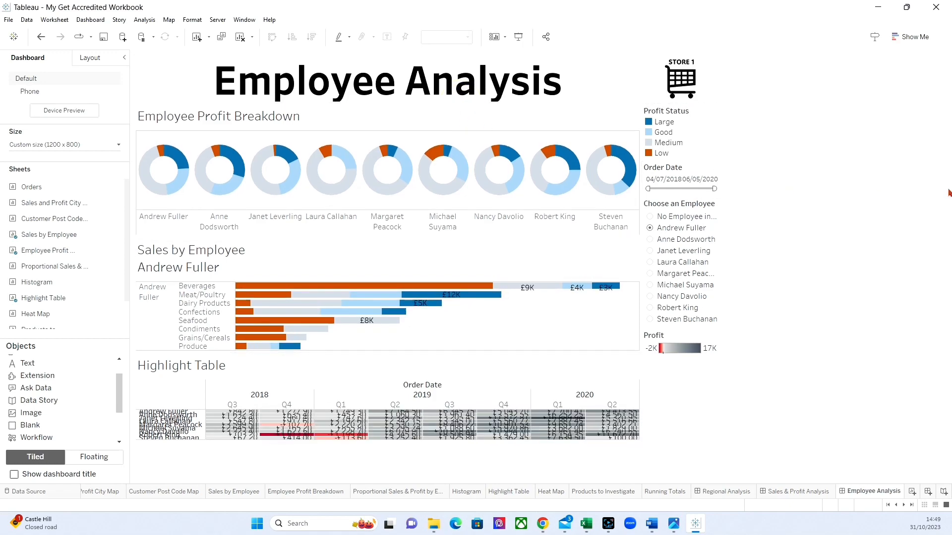
pyautogui.click(904, 190)
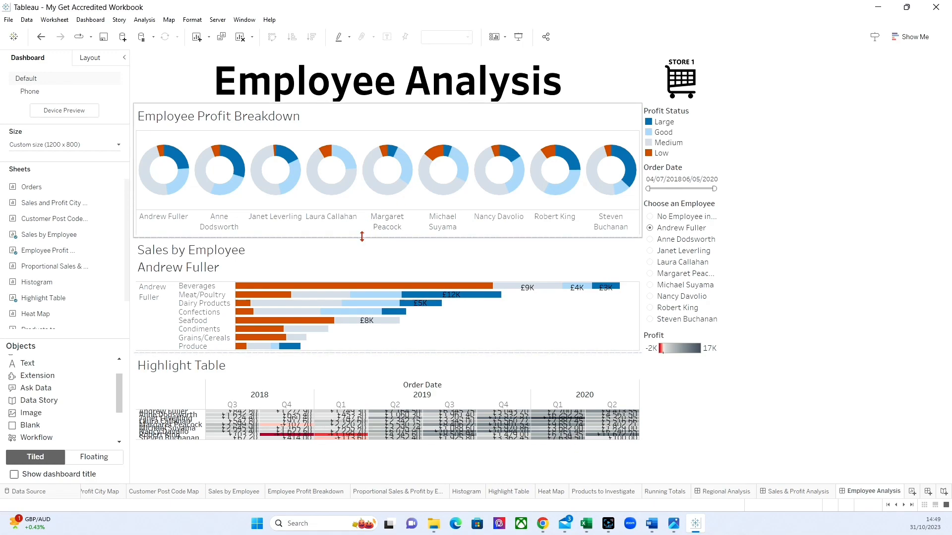
pyautogui.moveTo(362, 237); pyautogui.dragTo(364, 212)
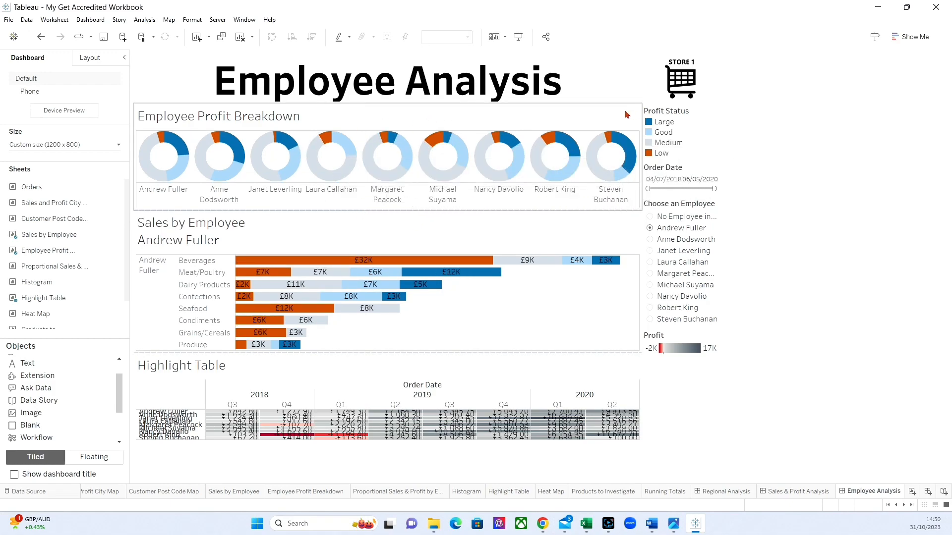
# Inspect the pie mark size on the Employee Profit Breakdown sheet and return to the Employee Analysis dashboard.
pyautogui.click(449, 113)
pyautogui.click(543, 120)
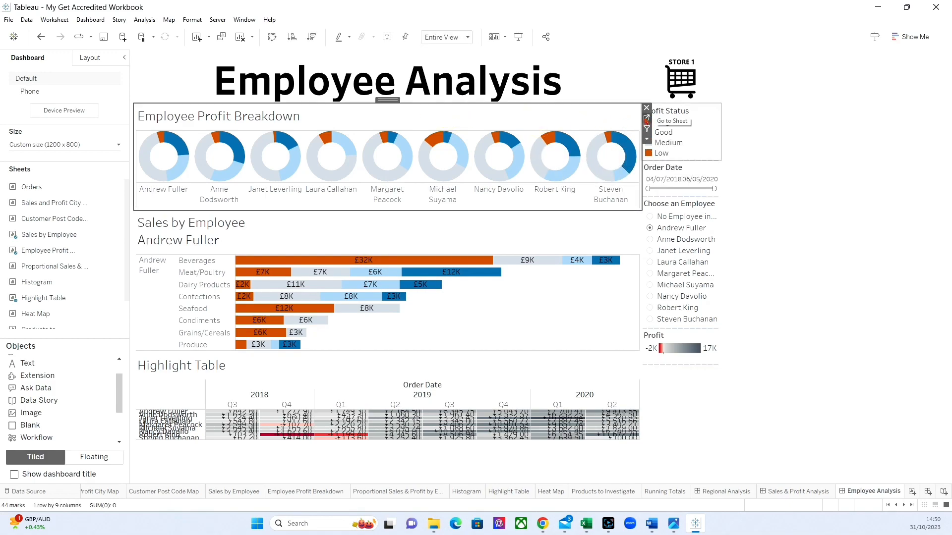
pyautogui.click(647, 118)
pyautogui.click(171, 202)
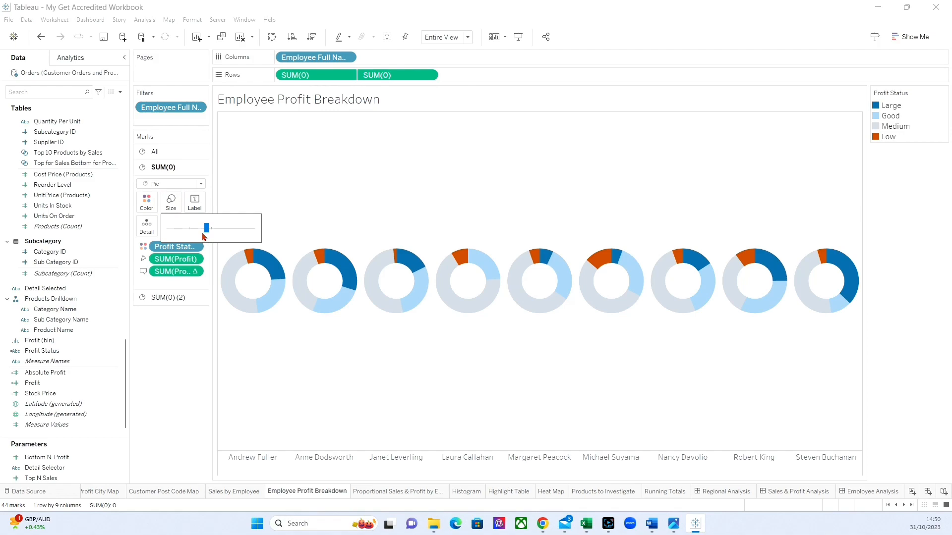
pyautogui.click(871, 491)
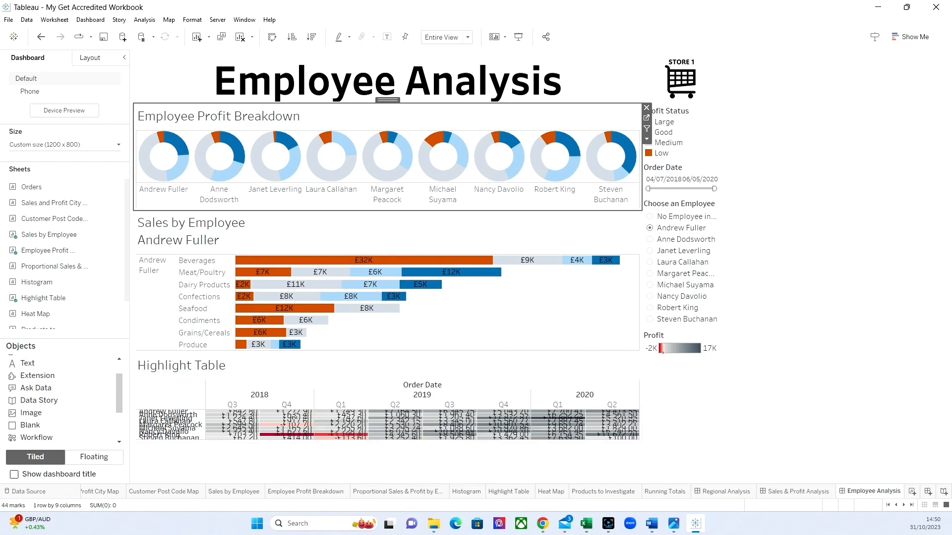
pyautogui.hotkey('alt', 'Tab')
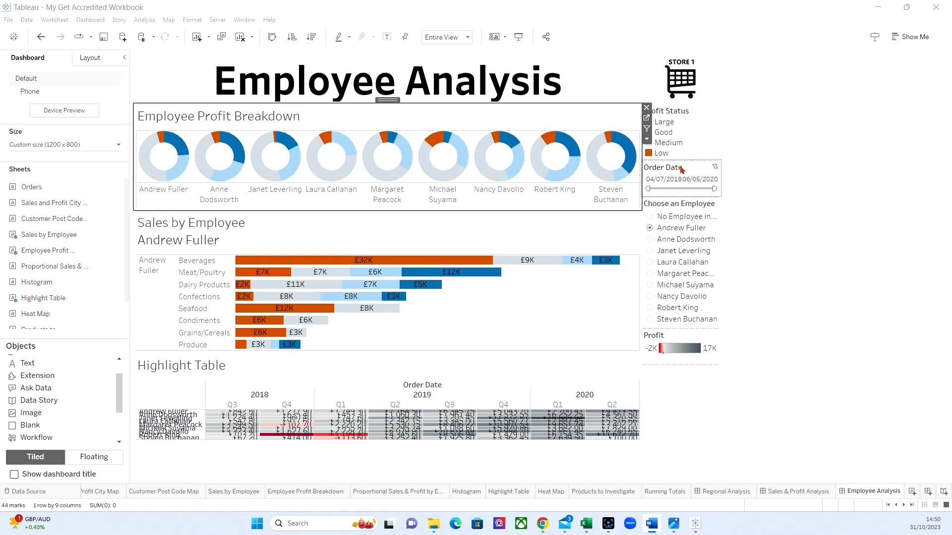
# Move the Profit Status legend into its own column beside the charts and float the Profit legend next to the Highlight Table.
pyautogui.click(700, 144)
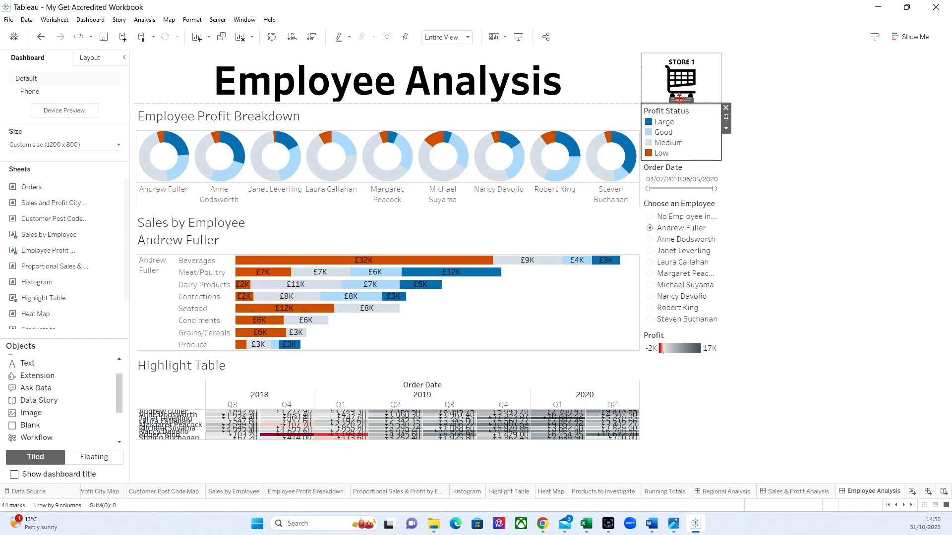
pyautogui.moveTo(679, 99); pyautogui.dragTo(640, 164)
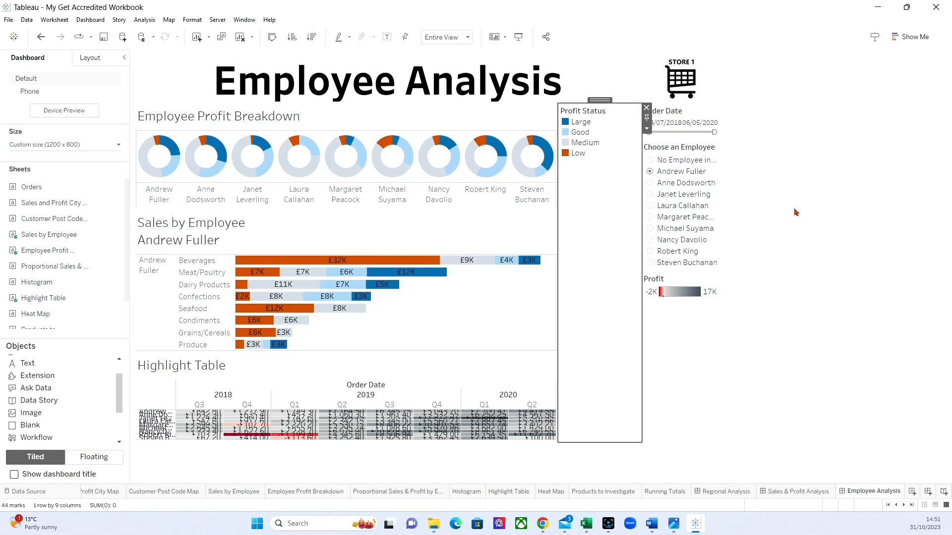
pyautogui.click(699, 281)
pyautogui.click(725, 298)
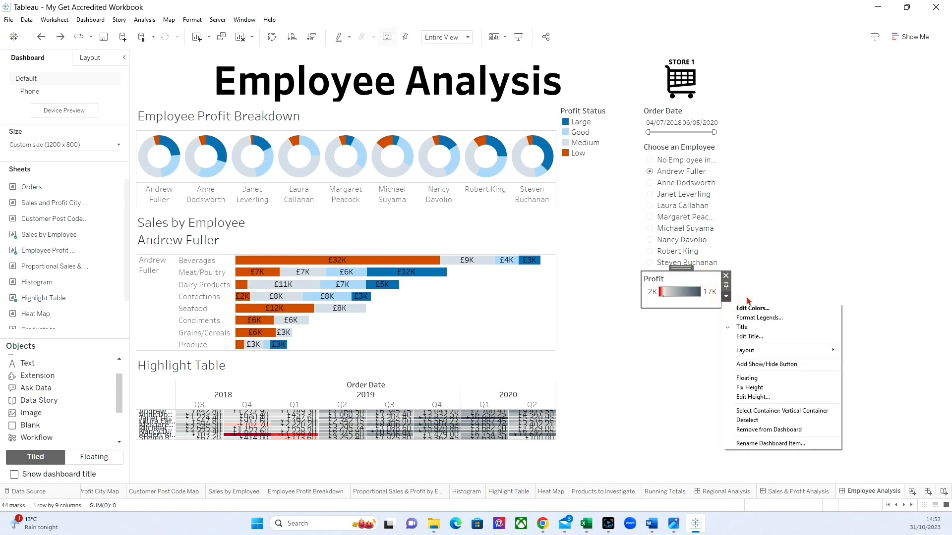
pyautogui.click(748, 377)
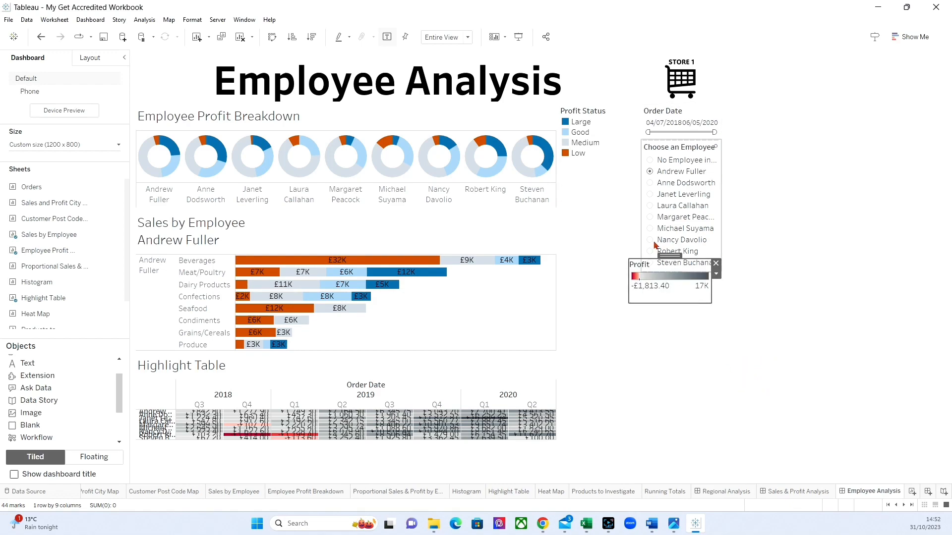
pyautogui.moveTo(672, 254); pyautogui.dragTo(601, 391)
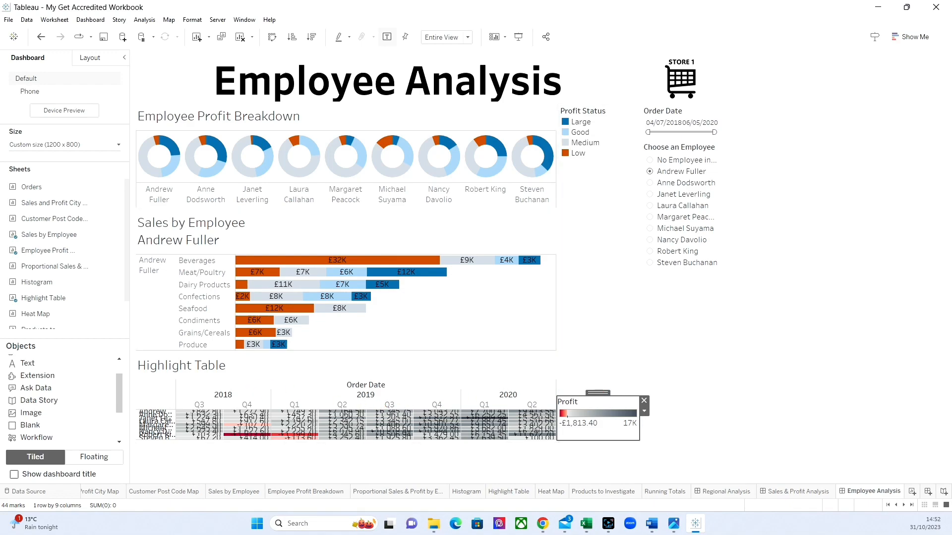
# Remove the Order Date filter from the Employee Analysis dashboard.
pyautogui.hotkey('alt', 'Tab')
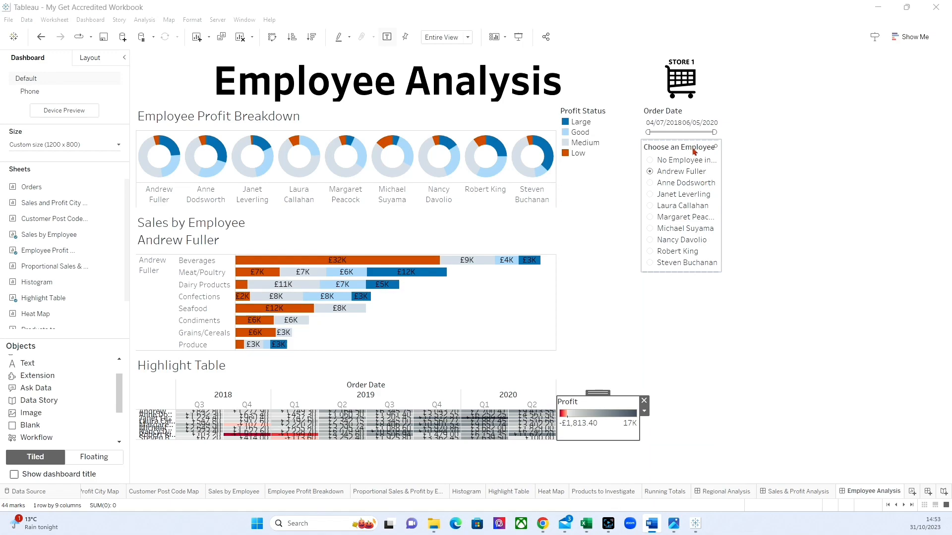
pyautogui.click(697, 112)
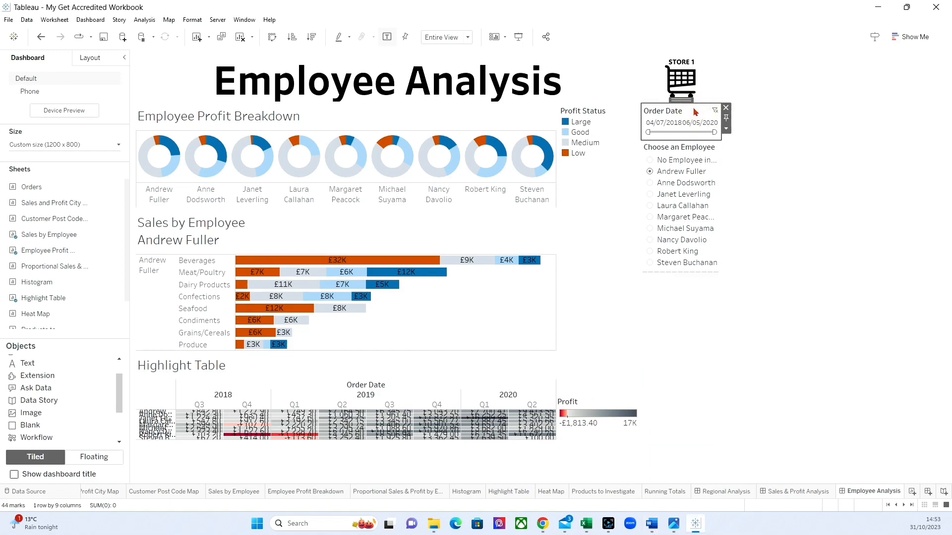
pyautogui.click(726, 107)
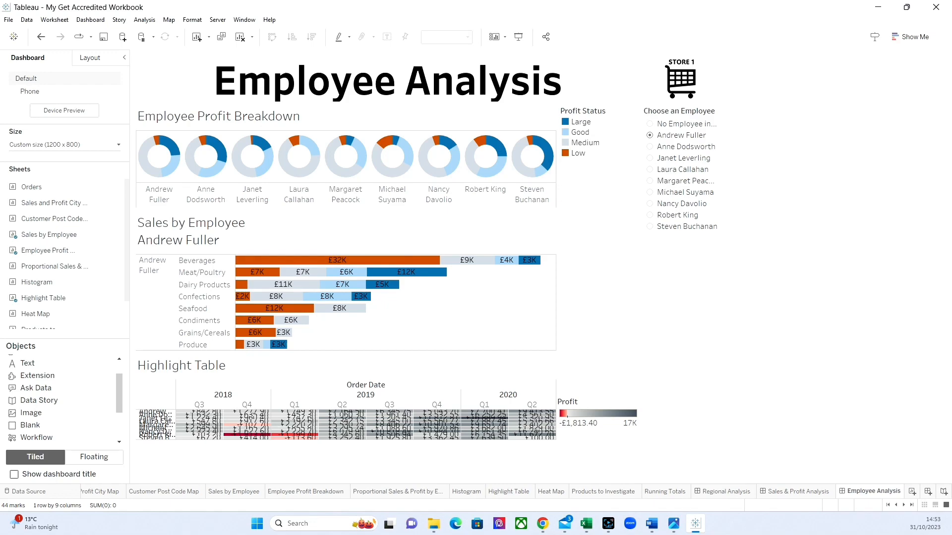
# Hide the Highlight Table's title and its column field labels on the dashboard.
pyautogui.click(382, 361)
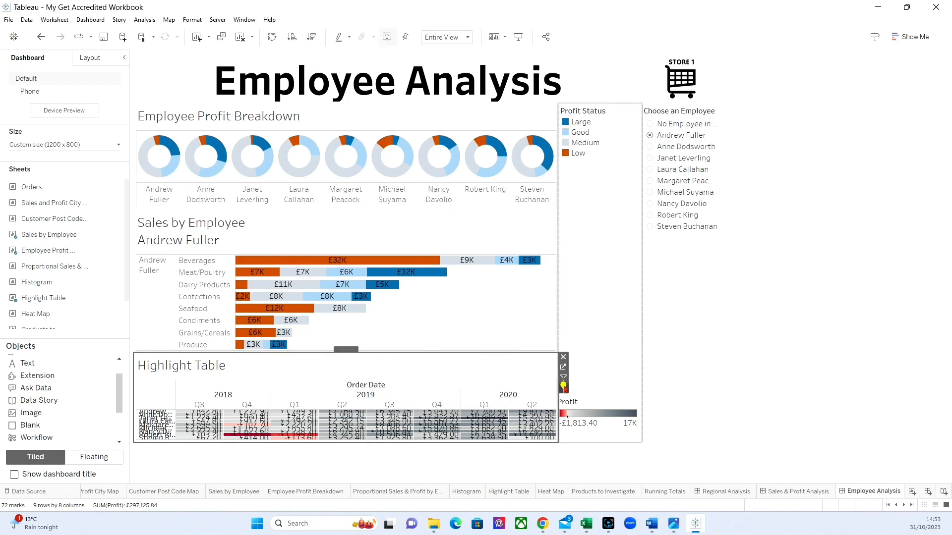
pyautogui.click(563, 386)
pyautogui.moveTo(564, 390)
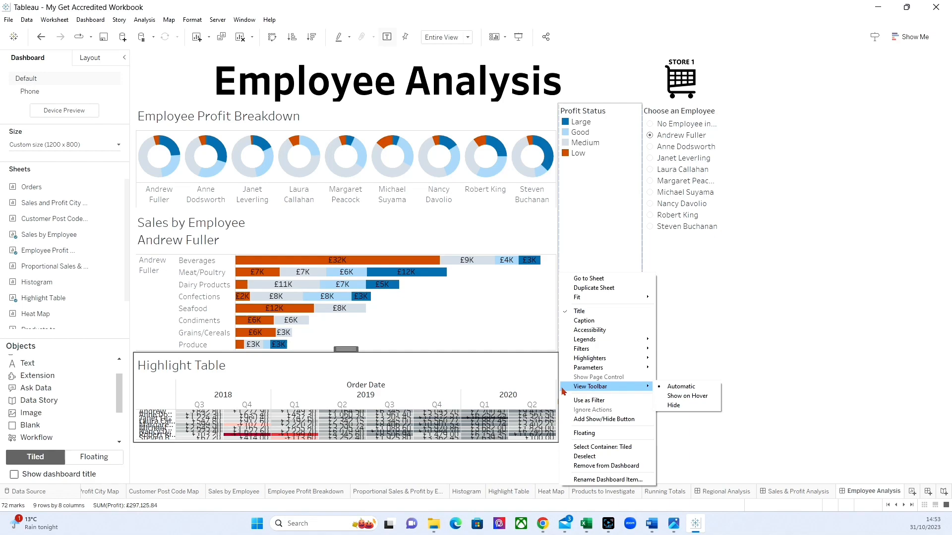
pyautogui.click(584, 312)
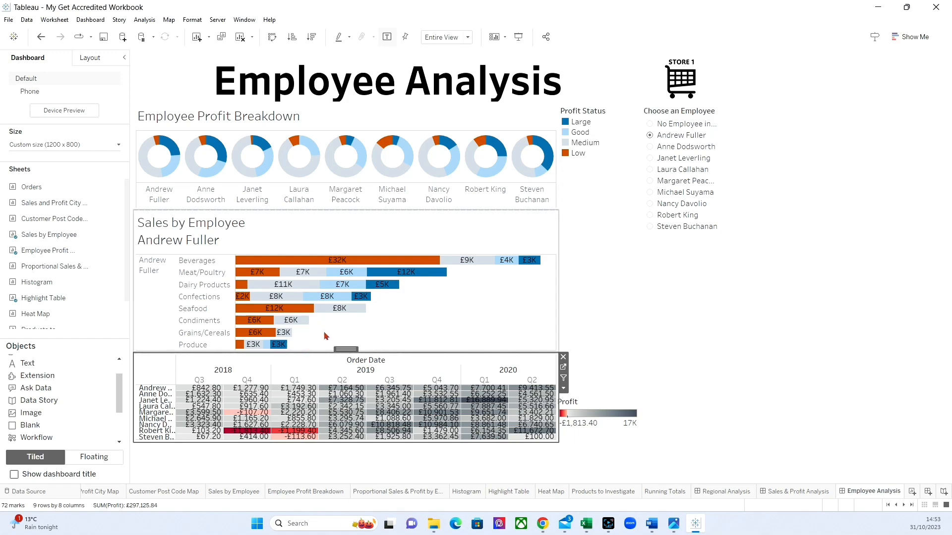
pyautogui.rightClick(364, 362)
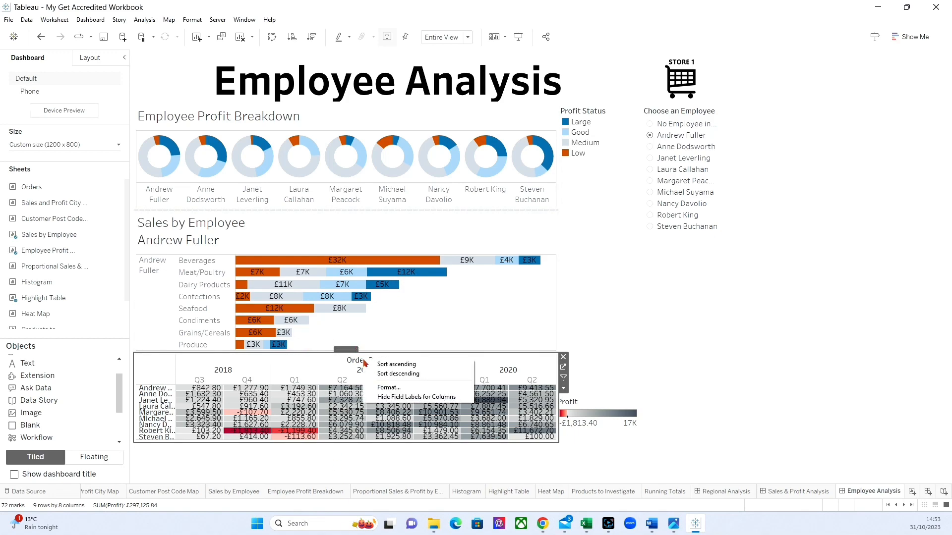
pyautogui.click(404, 396)
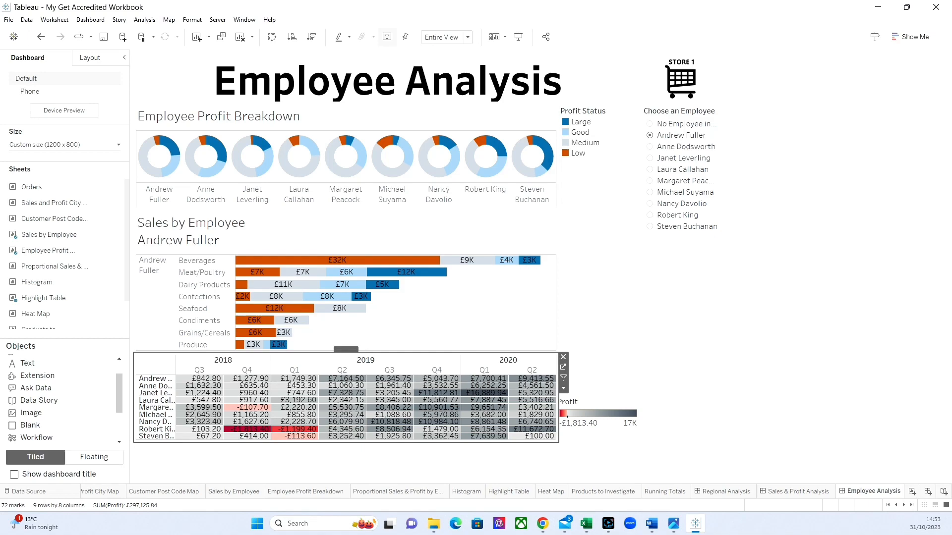
# Hide all sheets used in the Employee Analysis dashboard and save the workbook.
pyautogui.rightClick(865, 491)
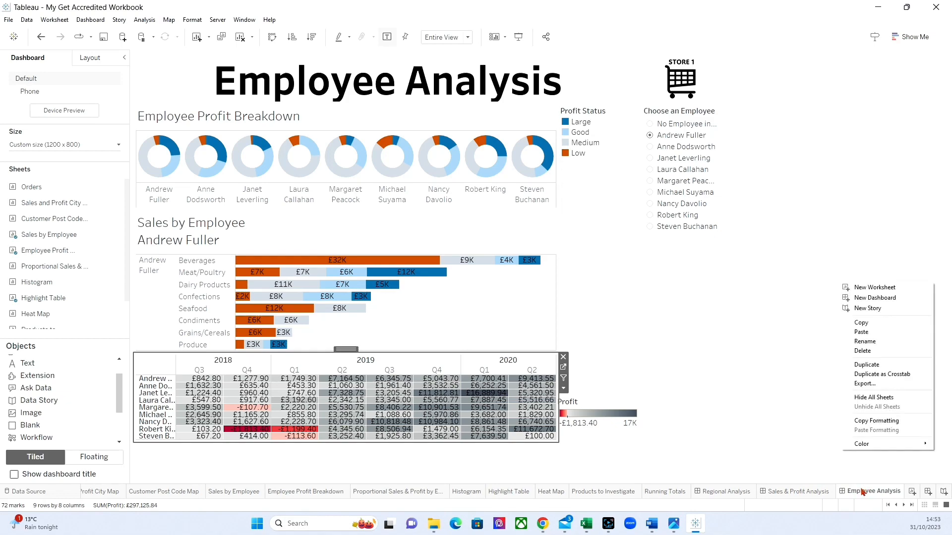
pyautogui.click(865, 397)
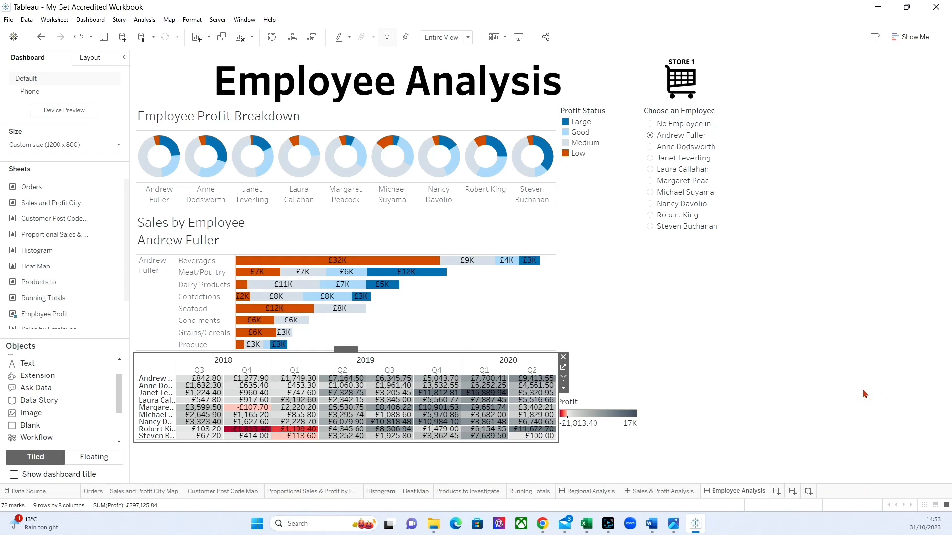
pyautogui.click(103, 37)
pyautogui.press('F10')
# Create a new dashboard and name it "Order Breakdown".
pyautogui.click(793, 491)
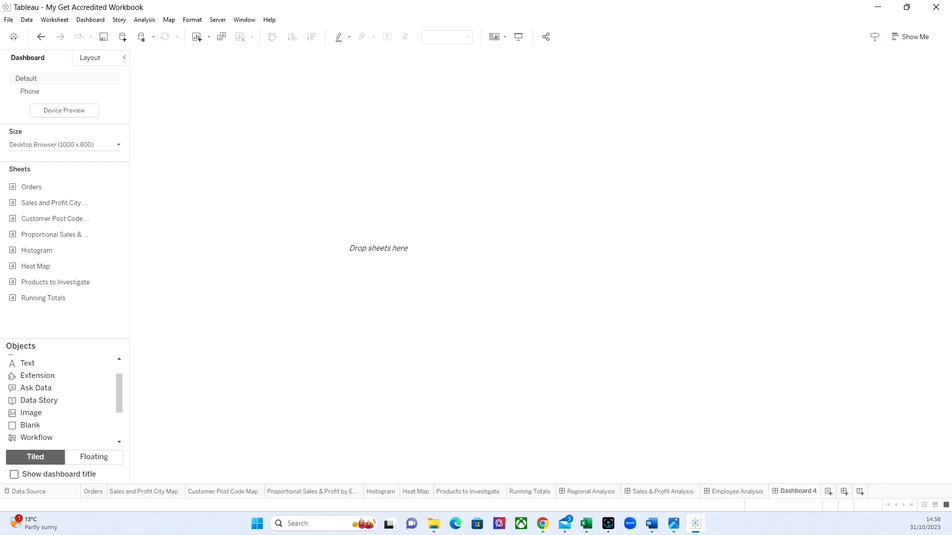
pyautogui.doubleClick(802, 491)
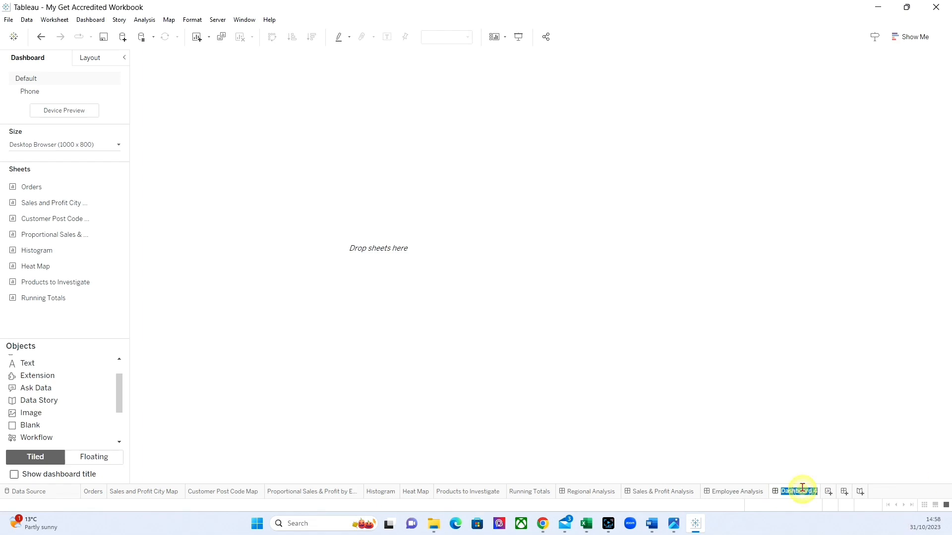
pyautogui.write('Order')
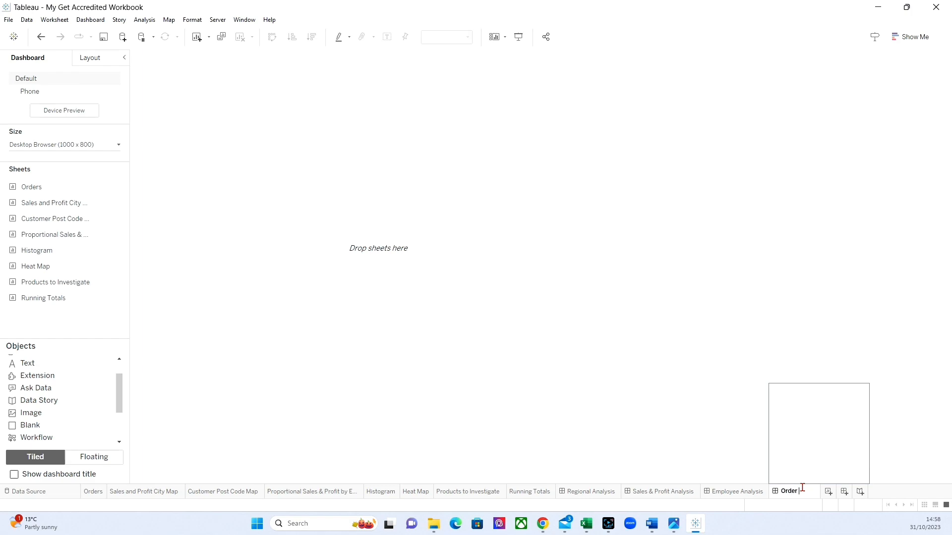
pyautogui.write(' Breakdown')
pyautogui.press('Return')
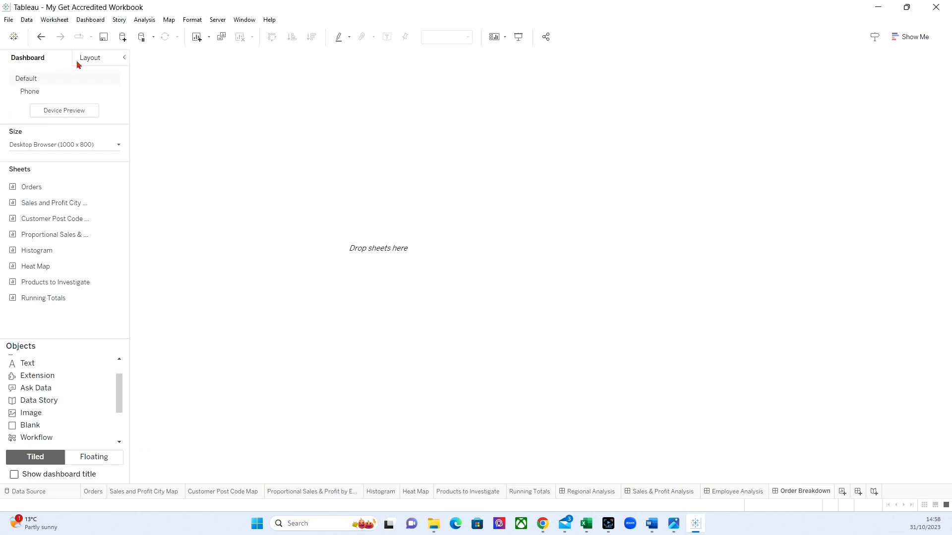
# Set the Order Breakdown dashboard's fixed width to 1200 px and place the Orders sheet on it.
pyautogui.click(55, 143)
pyautogui.click(27, 209)
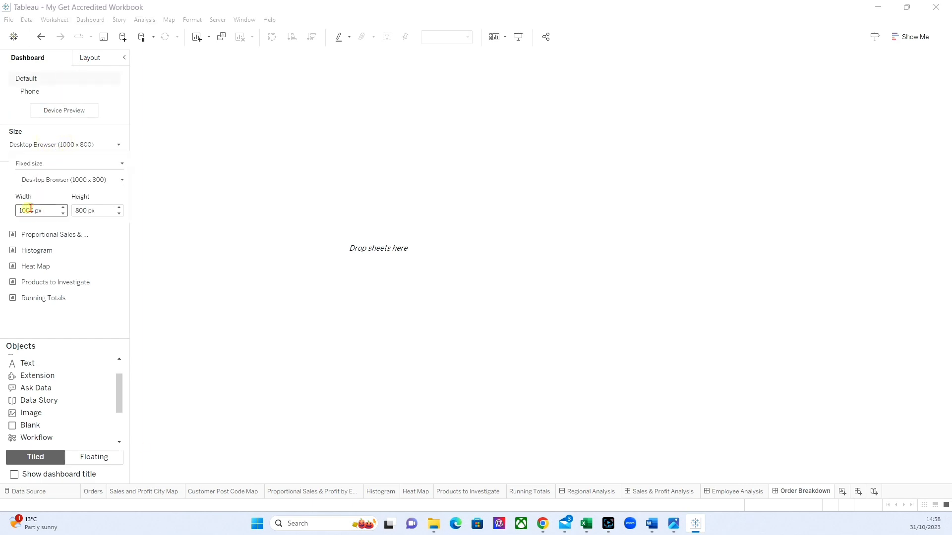
pyautogui.write('2')
pyautogui.press('Return')
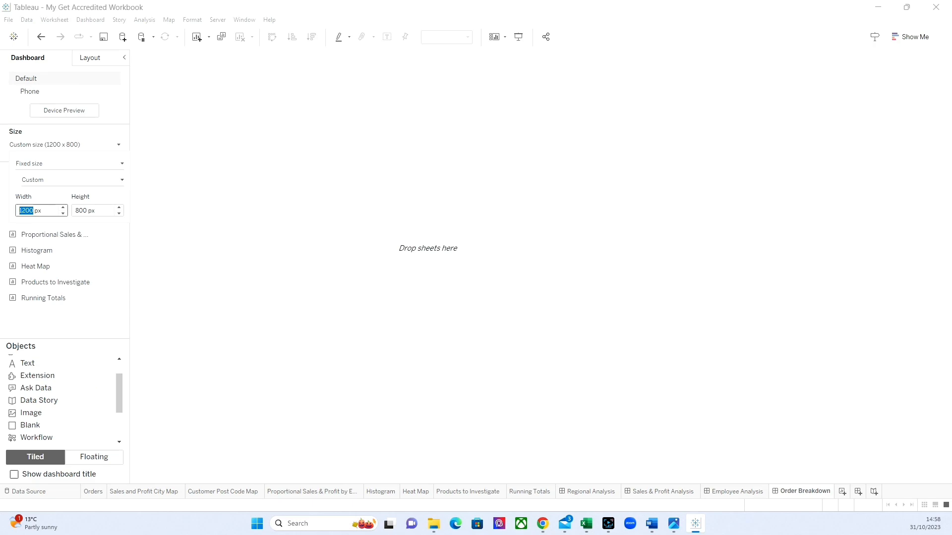
pyautogui.click(43, 247)
pyautogui.moveTo(30, 184); pyautogui.dragTo(282, 245)
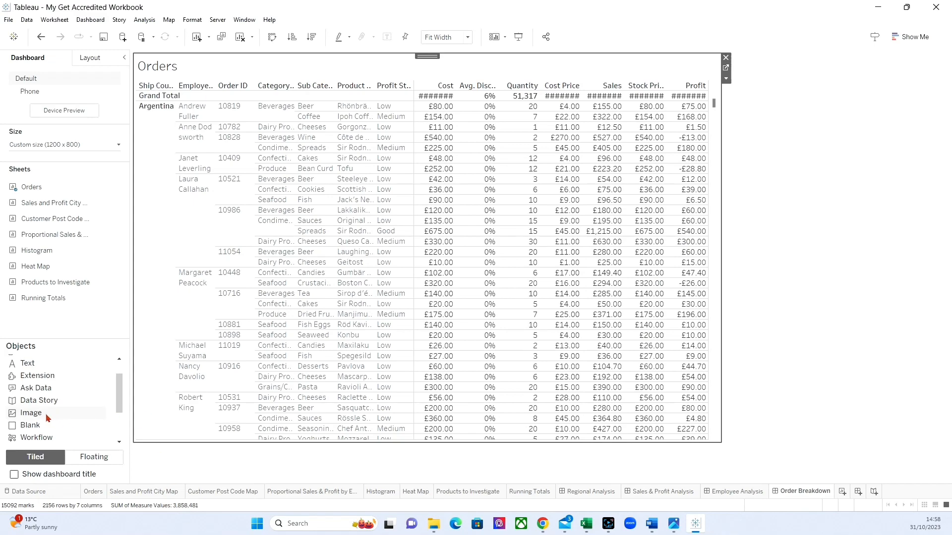
# Add an "Order Breakdown" text title above the Orders sheet, formatted in Tableau Bold, size 48, black and centred.
pyautogui.moveTo(27, 364); pyautogui.dragTo(392, 159)
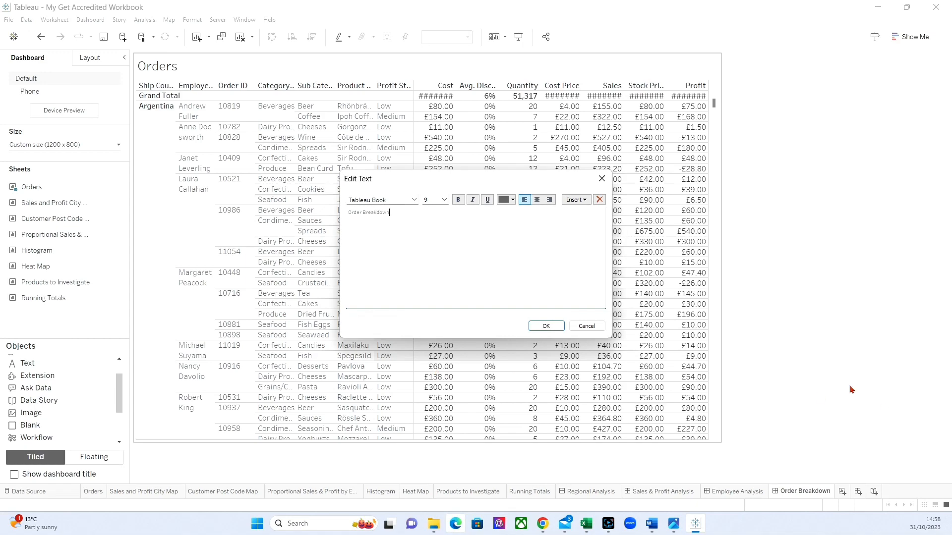
pyautogui.moveTo(419, 217); pyautogui.dragTo(323, 215)
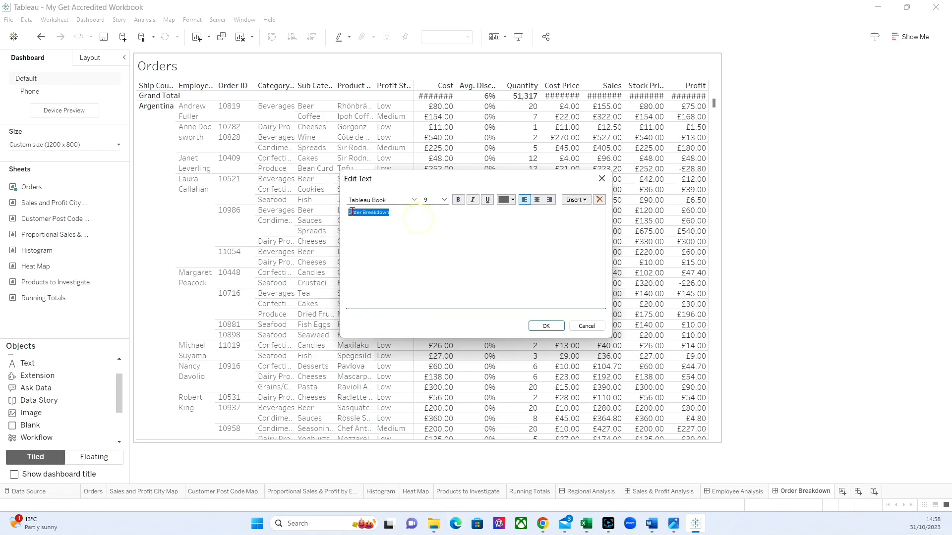
pyautogui.click(414, 199)
pyautogui.click(372, 216)
pyautogui.click(444, 200)
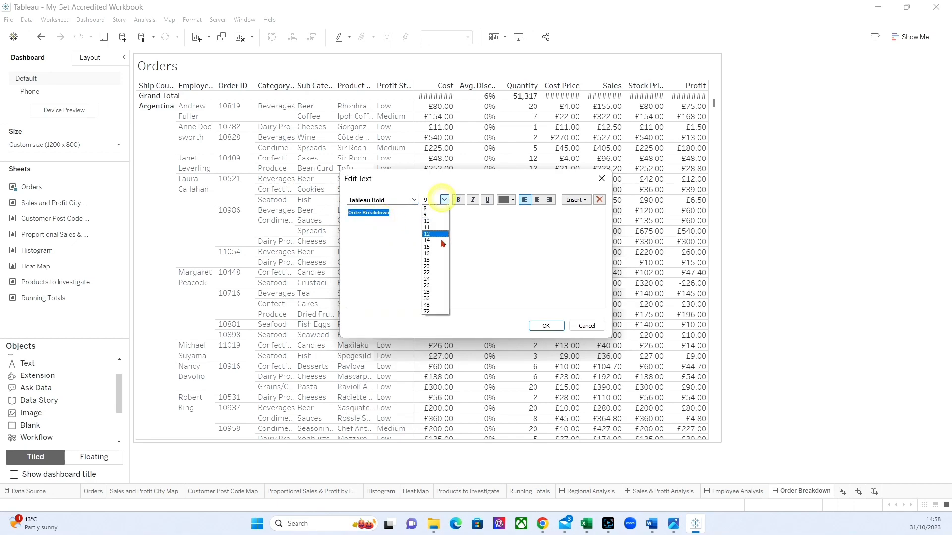
pyautogui.click(438, 302)
pyautogui.click(512, 200)
pyautogui.click(503, 211)
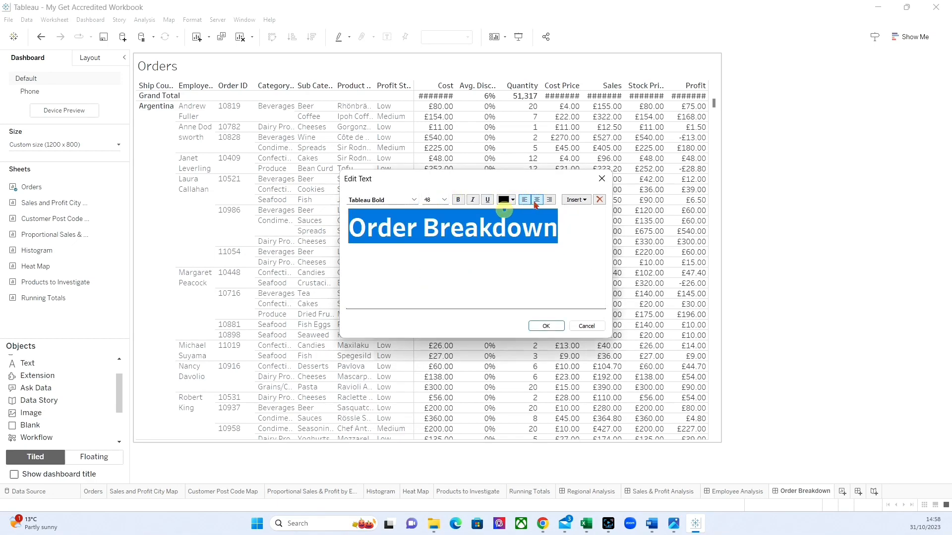
pyautogui.click(537, 199)
pyautogui.click(536, 200)
pyautogui.click(546, 326)
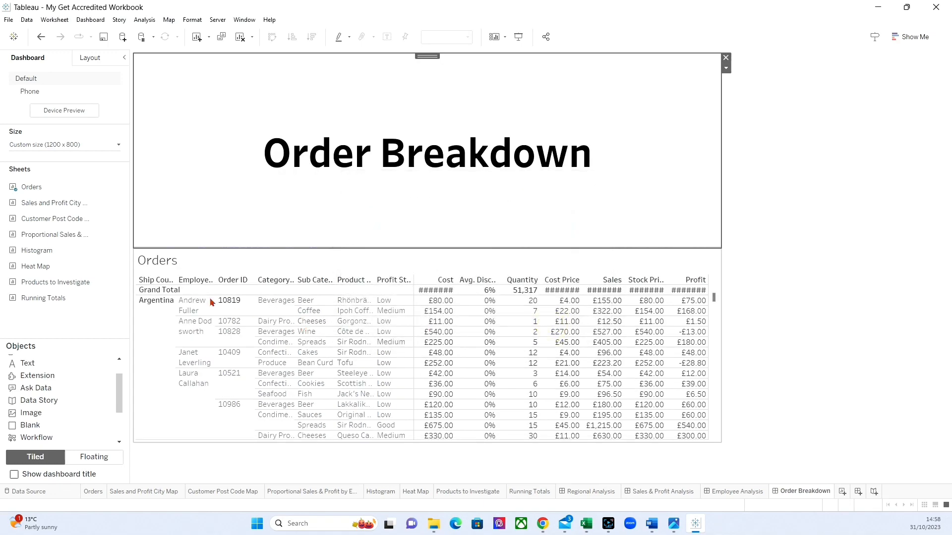
# Insert the Store Logo.png image to the right of the Order Breakdown title, with Fit Image and Center Image enabled.
pyautogui.moveTo(32, 414); pyautogui.dragTo(618, 223)
pyautogui.click(533, 179)
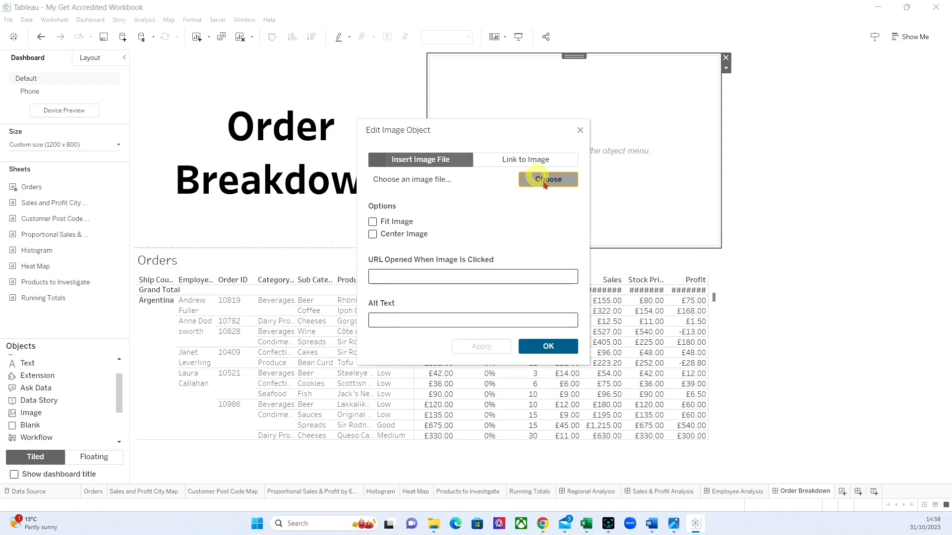
pyautogui.click(629, 257)
pyautogui.click(657, 339)
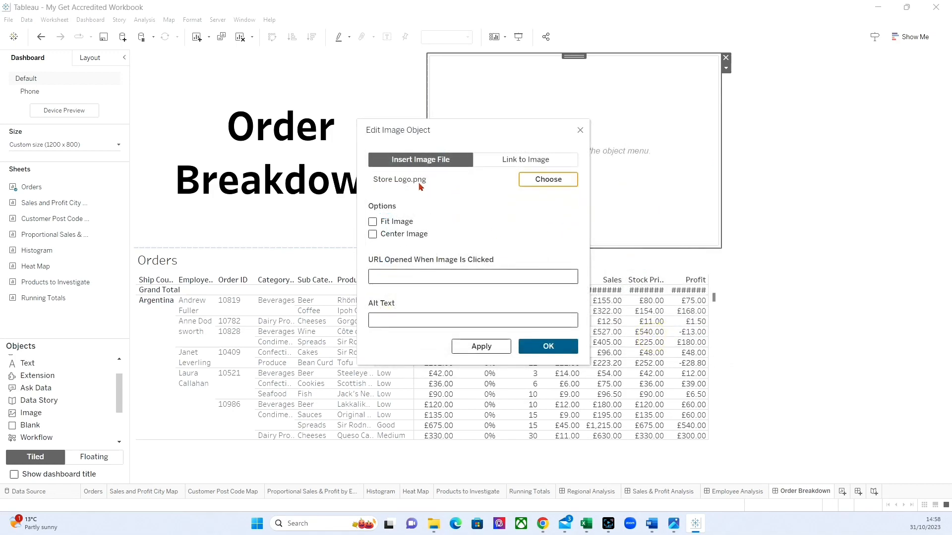
pyautogui.click(372, 221)
pyautogui.click(372, 234)
pyautogui.click(481, 345)
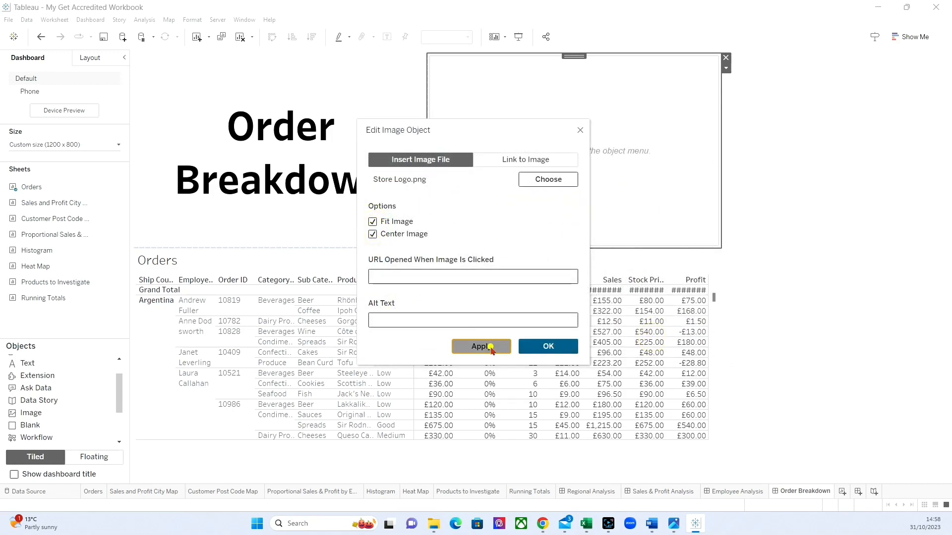
pyautogui.click(548, 346)
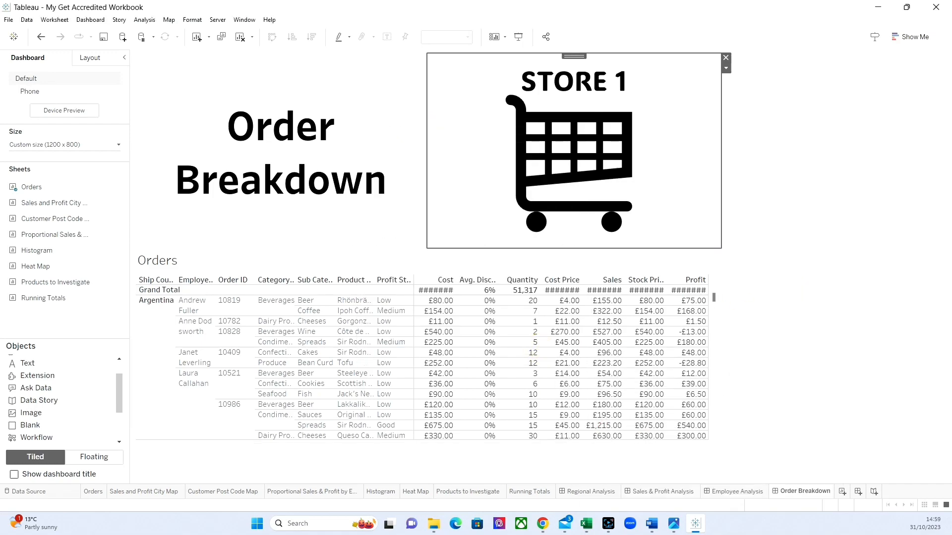
# Shrink the header row to a thin band and widen the title so it fits on one line beside a small logo.
pyautogui.click(421, 246)
pyautogui.moveTo(442, 247); pyautogui.dragTo(453, 108)
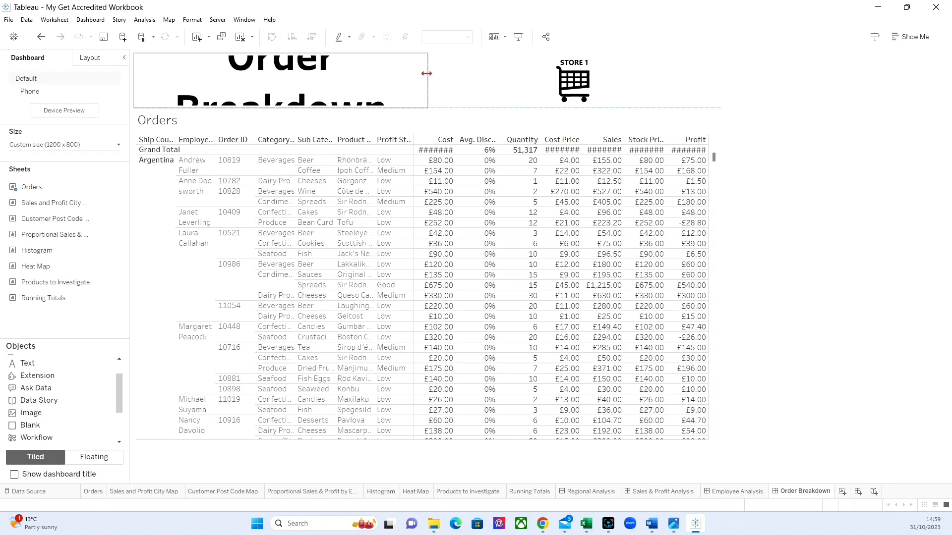
pyautogui.click(509, 87)
pyautogui.moveTo(425, 77); pyautogui.dragTo(646, 89)
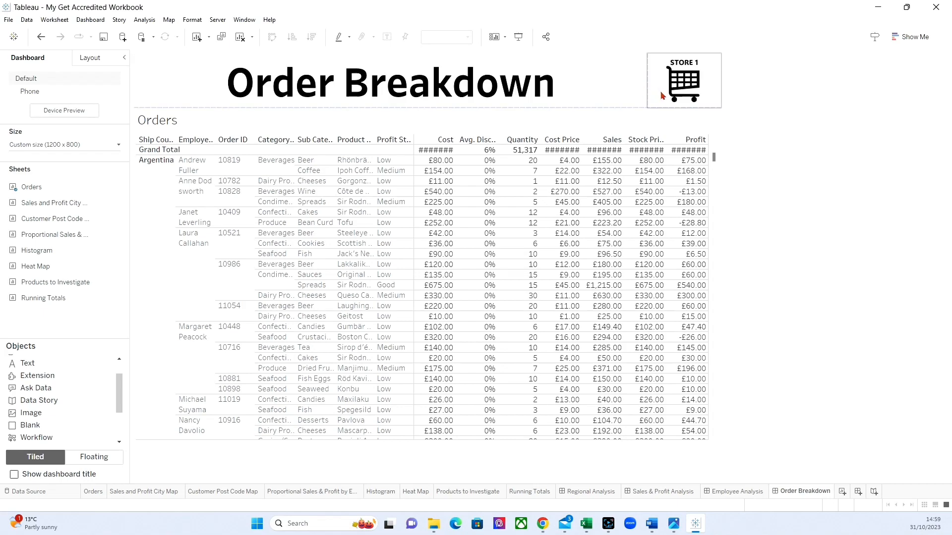
pyautogui.click(554, 106)
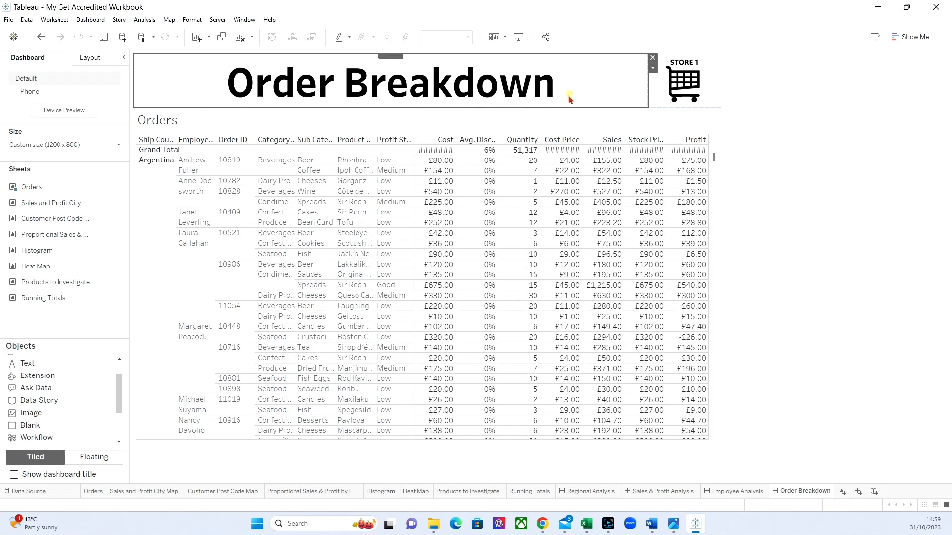
pyautogui.moveTo(550, 107); pyautogui.dragTo(548, 99)
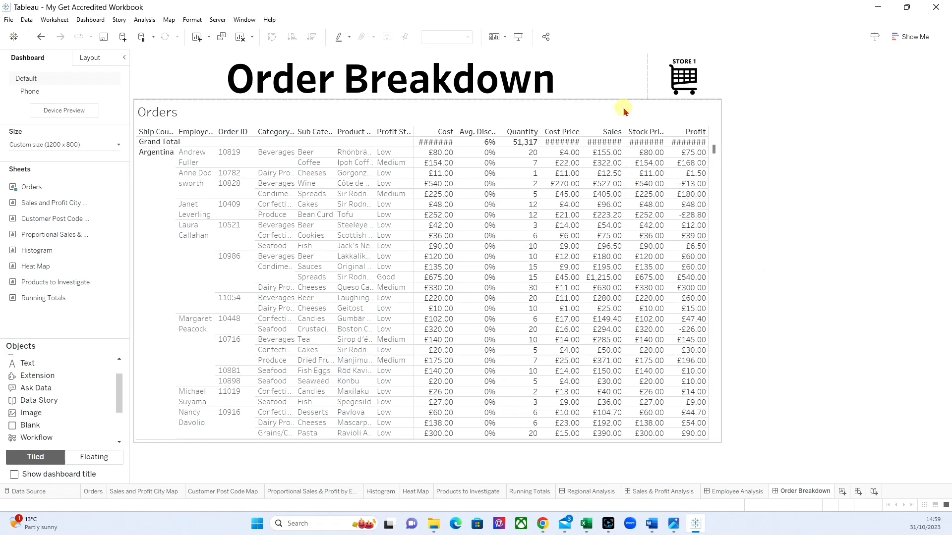
# Open the Orders worksheet and remove Category Name, Sub Category Name and Profit Status from its rows.
pyautogui.click(657, 118)
pyautogui.click(725, 114)
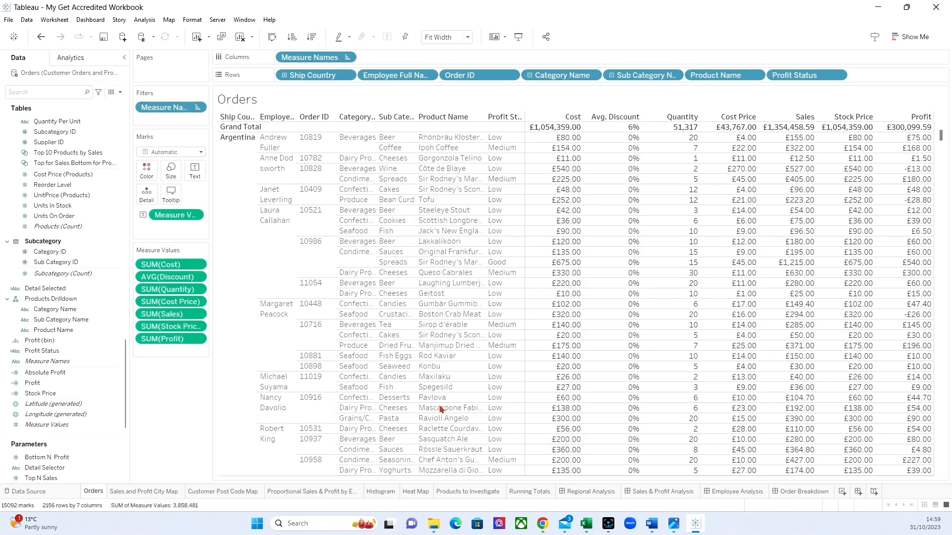
pyautogui.moveTo(561, 75); pyautogui.dragTo(167, 404)
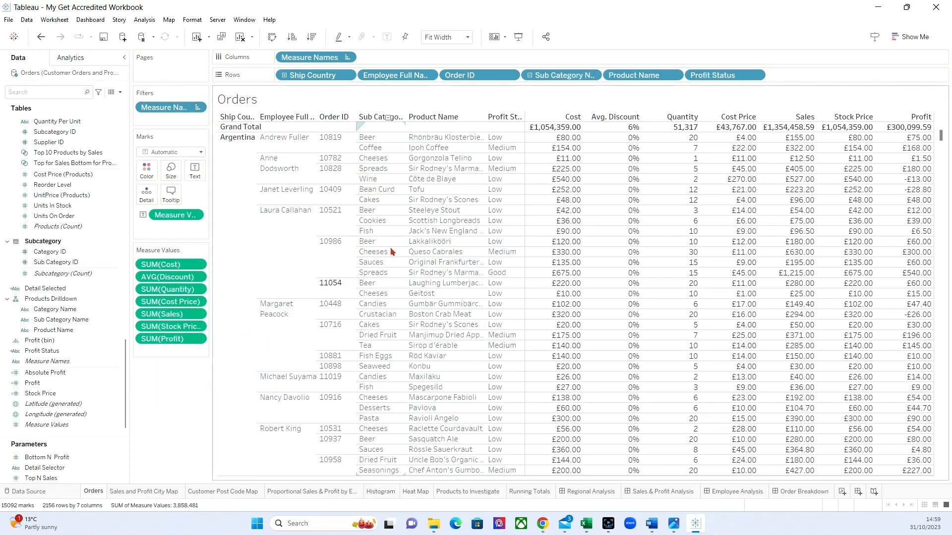
pyautogui.moveTo(569, 75); pyautogui.dragTo(175, 418)
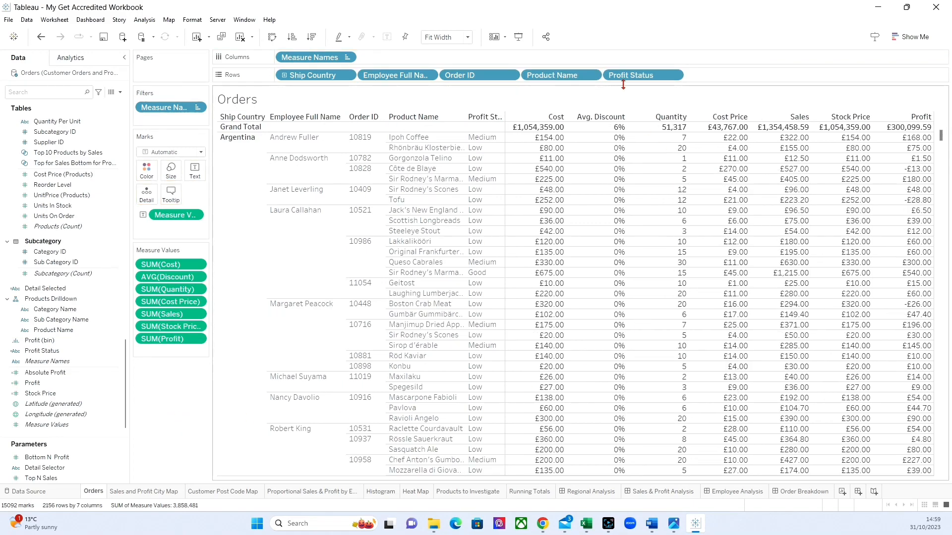
pyautogui.moveTo(647, 76); pyautogui.dragTo(182, 424)
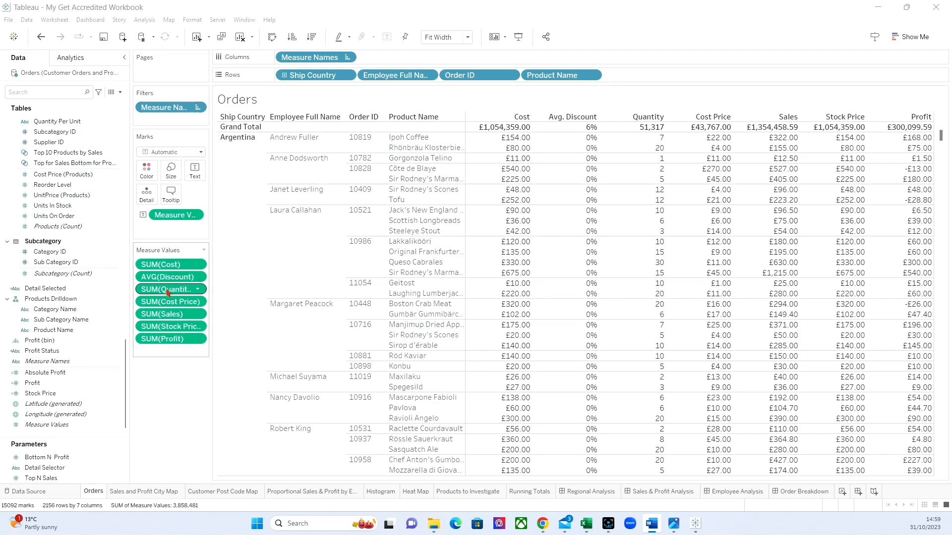
# Remove the Quantity, Cost Price and Stock Price measures from the Orders table.
pyautogui.moveTo(167, 289); pyautogui.dragTo(163, 448)
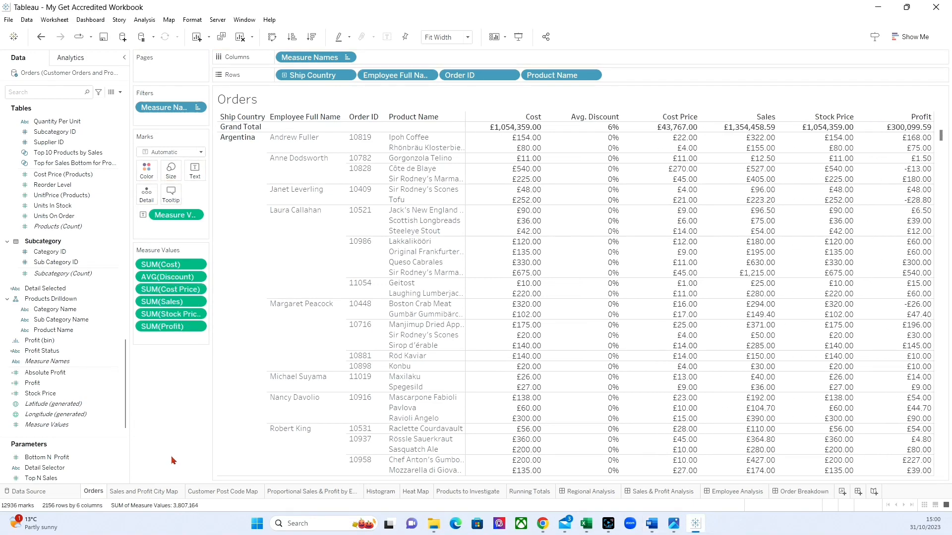
pyautogui.moveTo(156, 288); pyautogui.dragTo(157, 389)
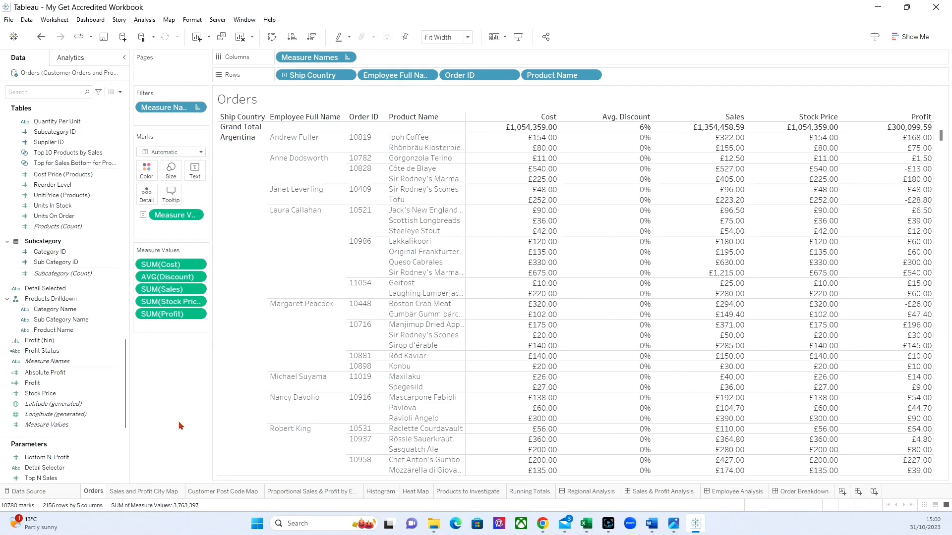
pyautogui.moveTo(166, 302); pyautogui.dragTo(184, 450)
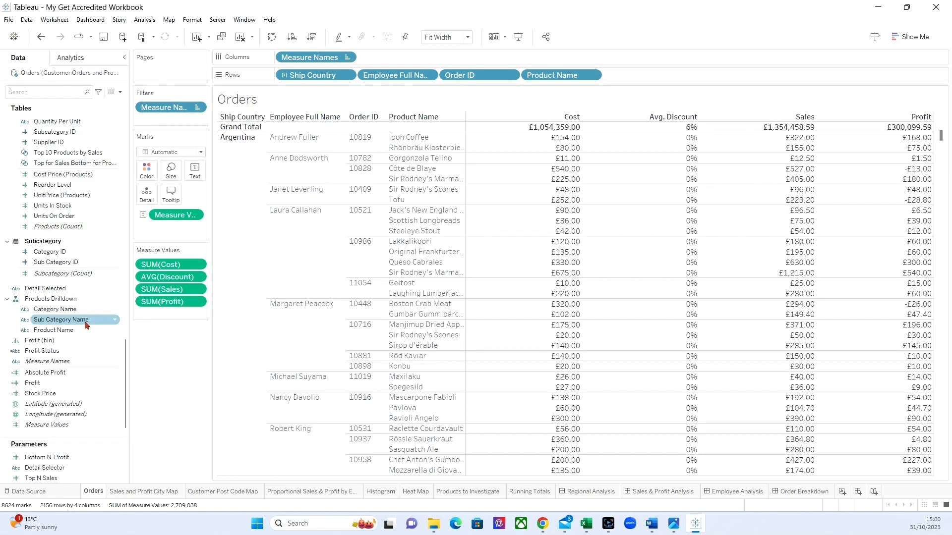
# Add Order Date to the rows of the Orders table and set it to Exact Date.
pyautogui.scroll(5, 70, 313)
pyautogui.scroll(5, 69, 310)
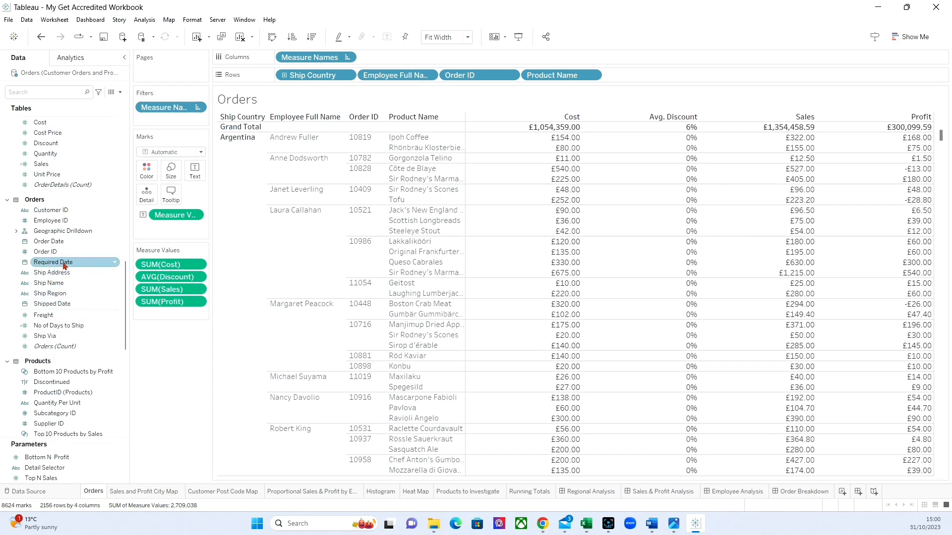
pyautogui.moveTo(53, 247); pyautogui.dragTo(284, 78)
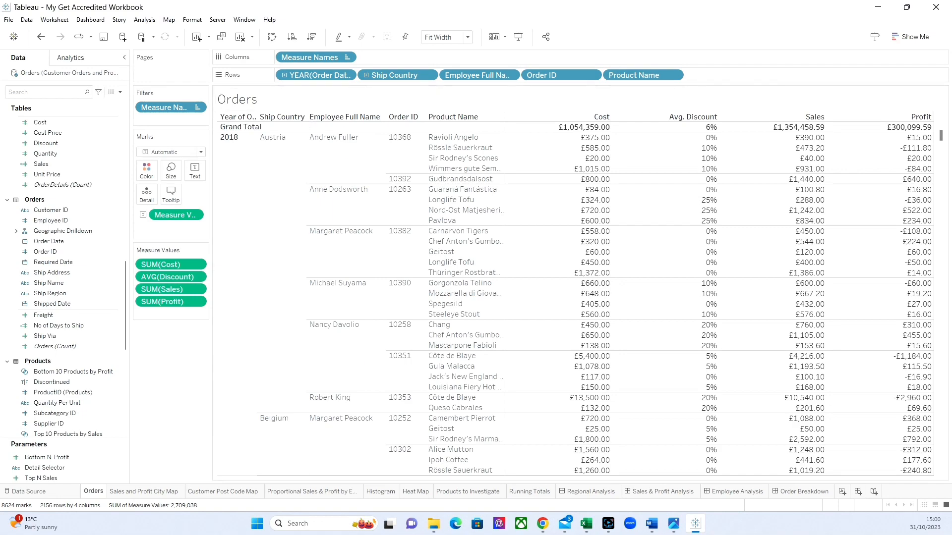
pyautogui.click(347, 76)
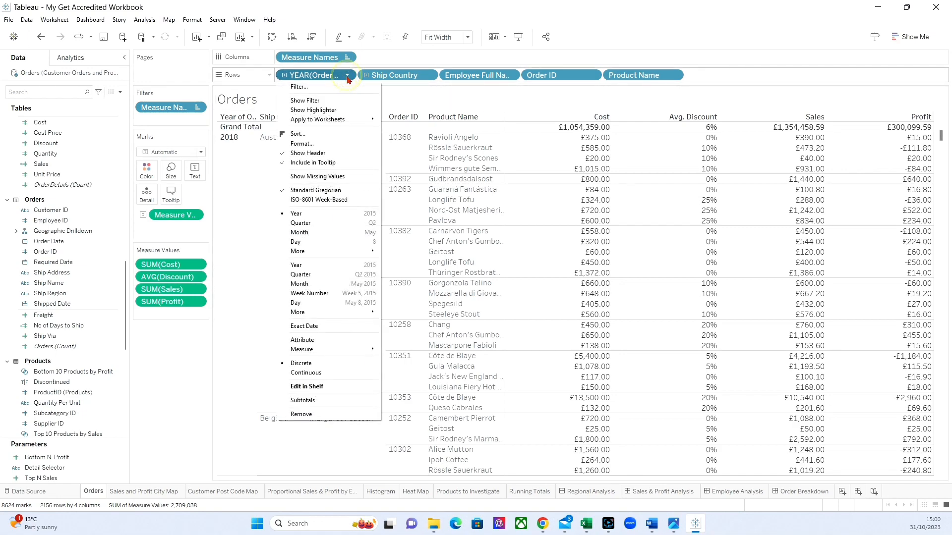
pyautogui.click(321, 325)
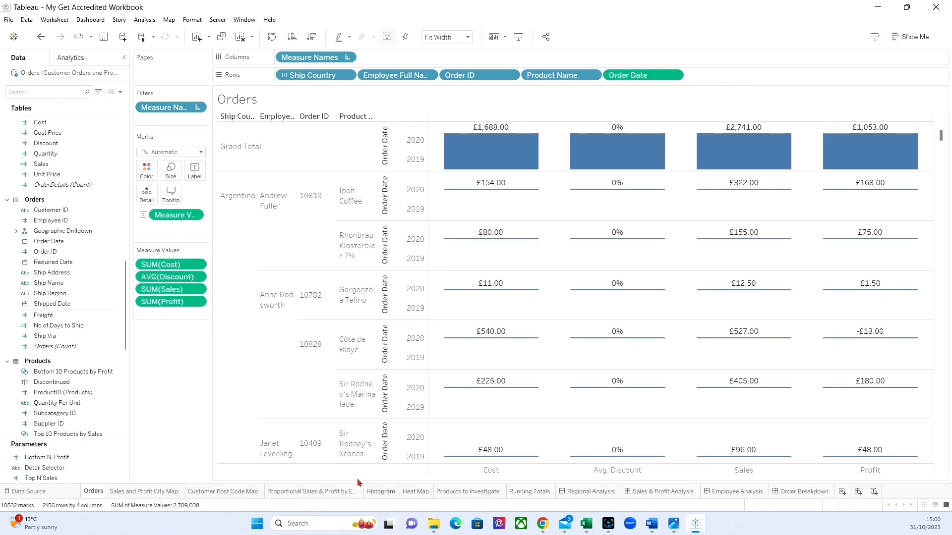
# Convert Order Date to discrete and move it ahead of Ship Country as the first row field.
pyautogui.moveTo(619, 140)
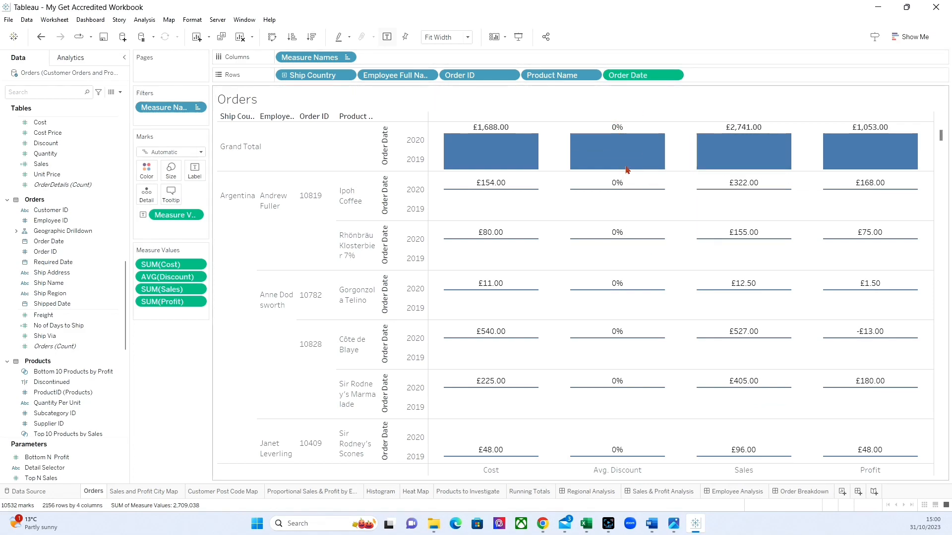
pyautogui.moveTo(616, 177)
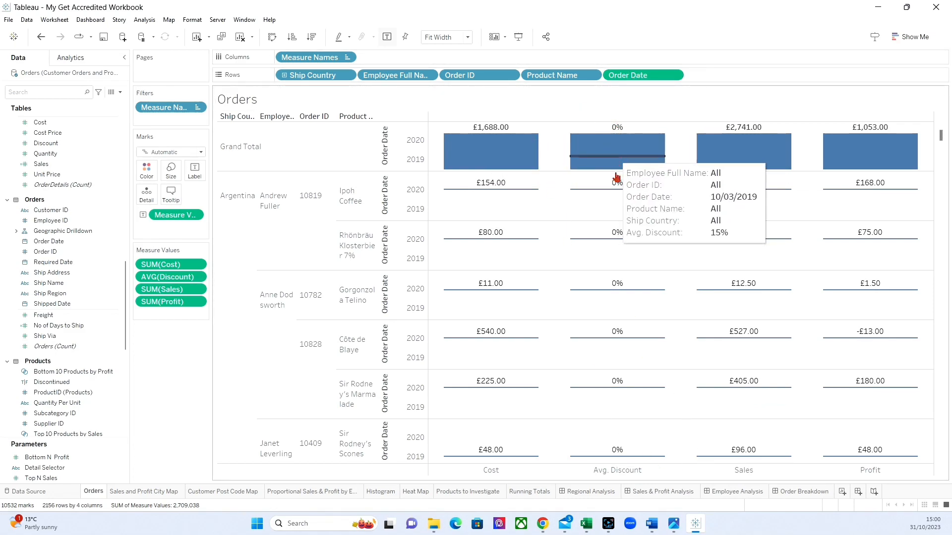
pyautogui.click(675, 76)
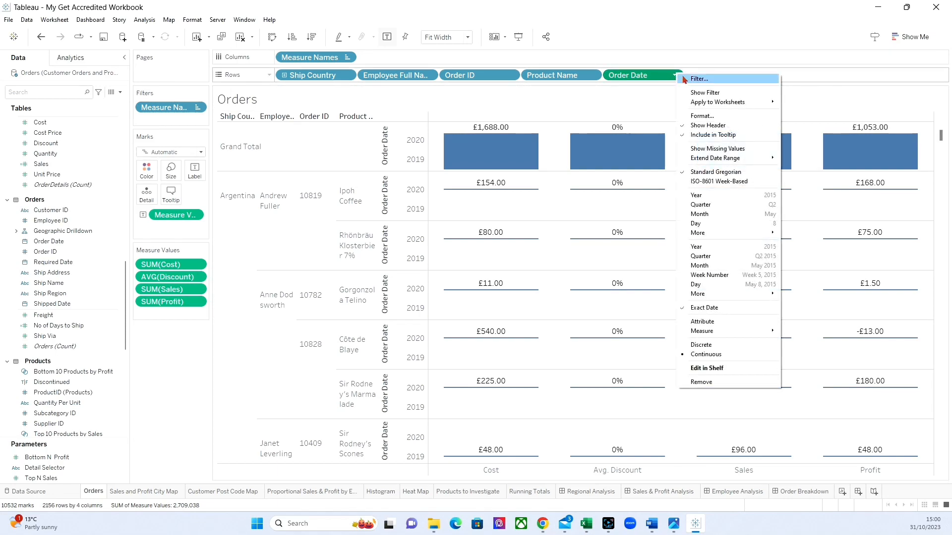
pyautogui.click(704, 345)
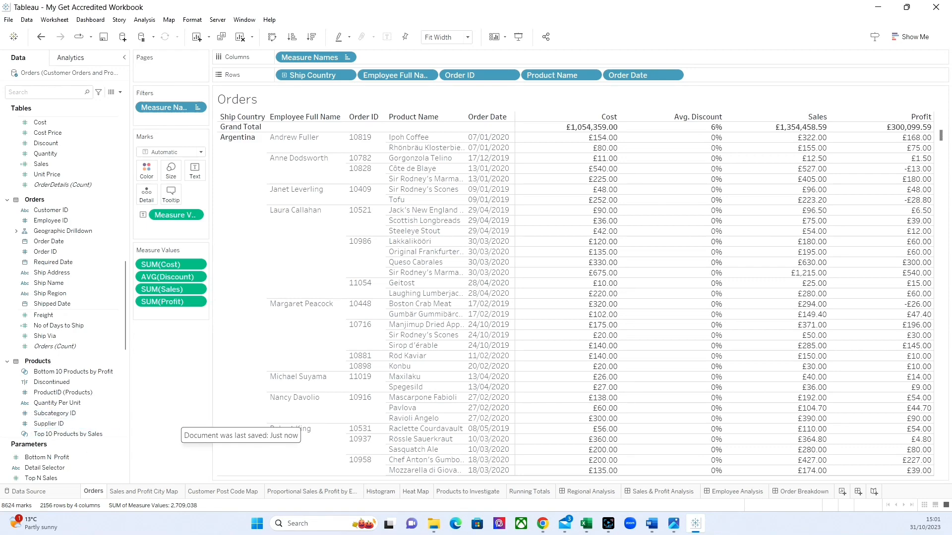
pyautogui.moveTo(636, 74); pyautogui.dragTo(278, 73)
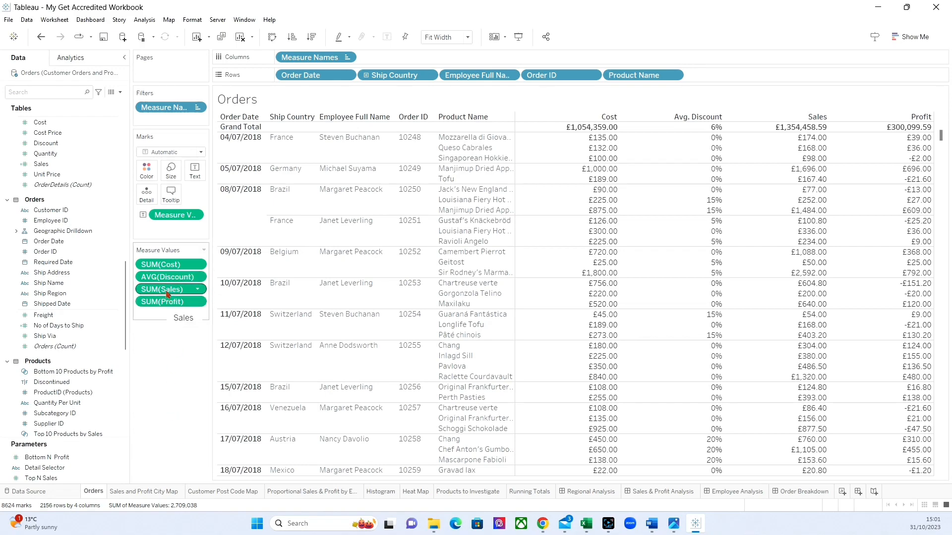
# Remove the Cost measure, order the remaining measures as Sales, Profit, Avg. Discount, and return to the Order Breakdown dashboard.
pyautogui.moveTo(167, 293)
pyautogui.mouseDown()
pyautogui.moveTo(171, 254)
pyautogui.moveTo(160, 364)
pyautogui.mouseUp()
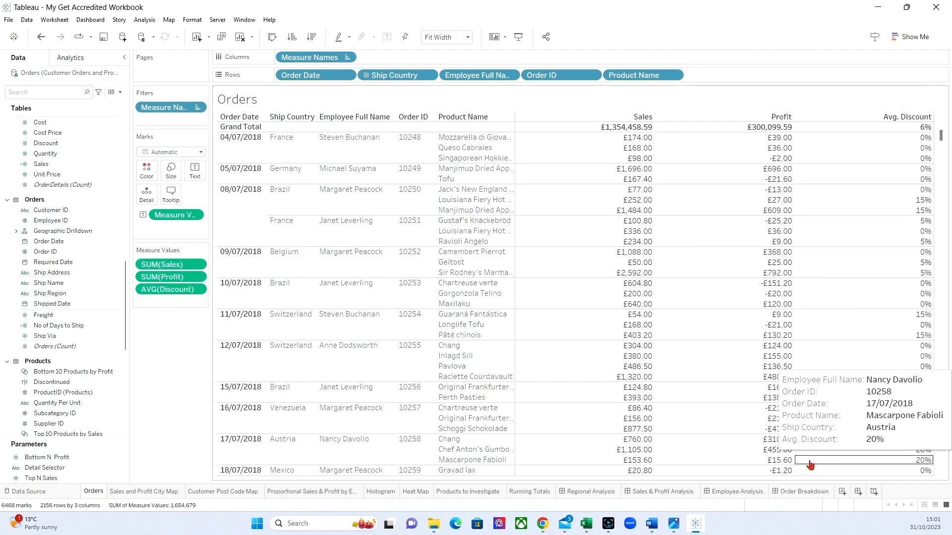
pyautogui.click(799, 491)
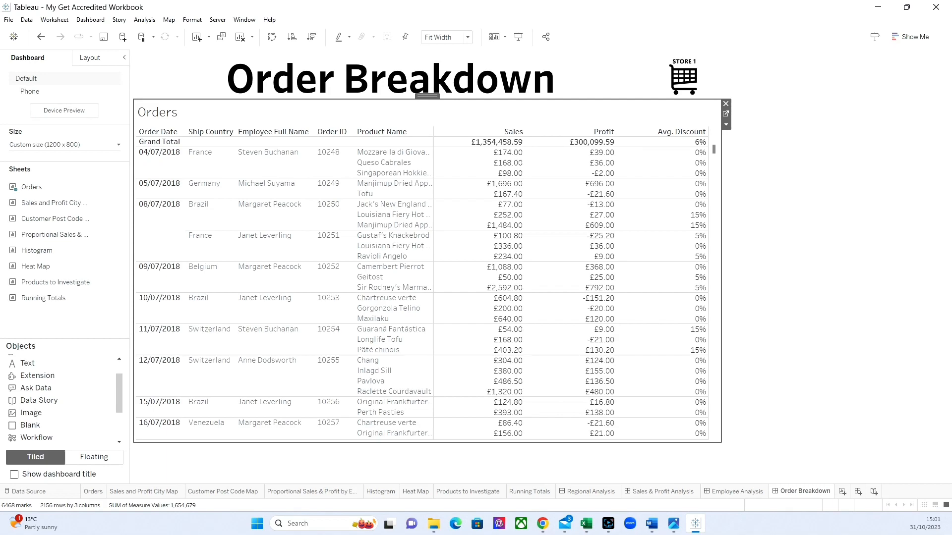
# Hide all sheets used in the Order Breakdown dashboard and save the workbook.
pyautogui.rightClick(805, 490)
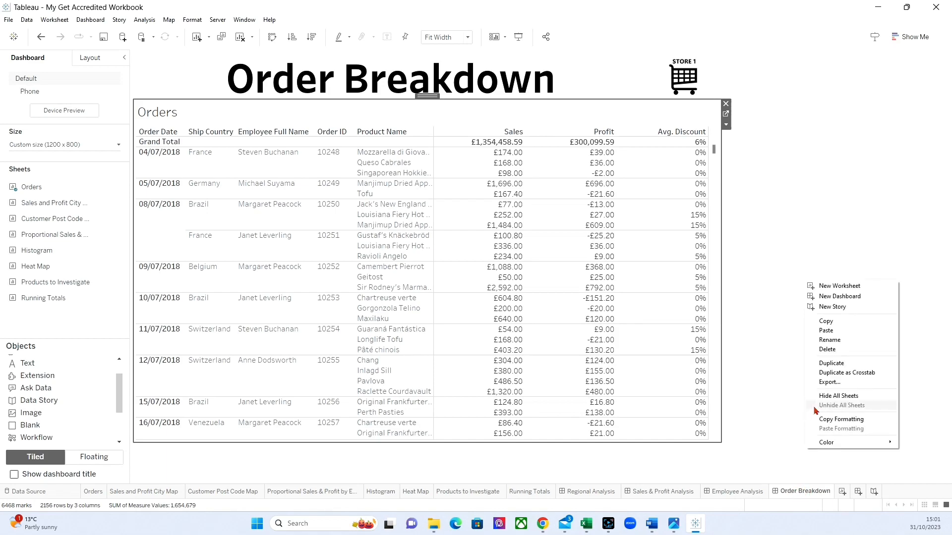
pyautogui.click(826, 396)
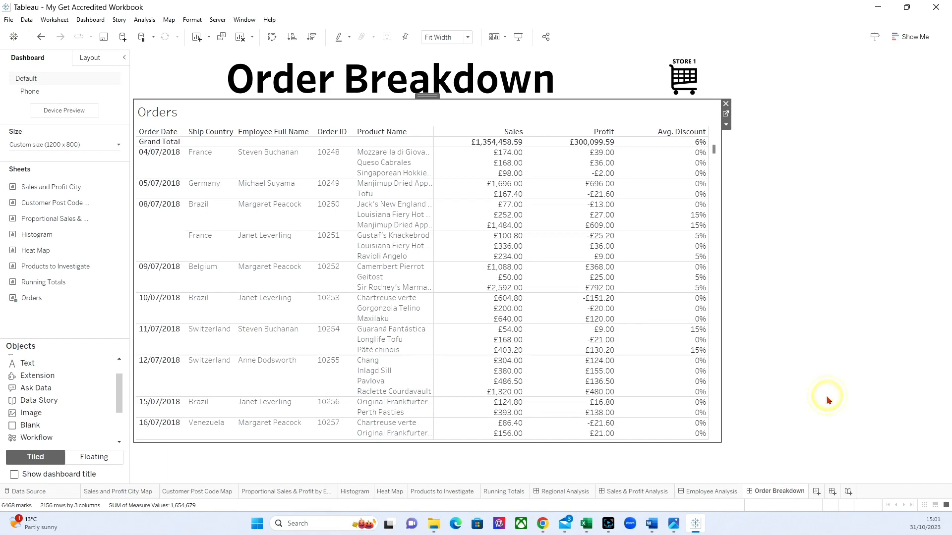
pyautogui.click(103, 37)
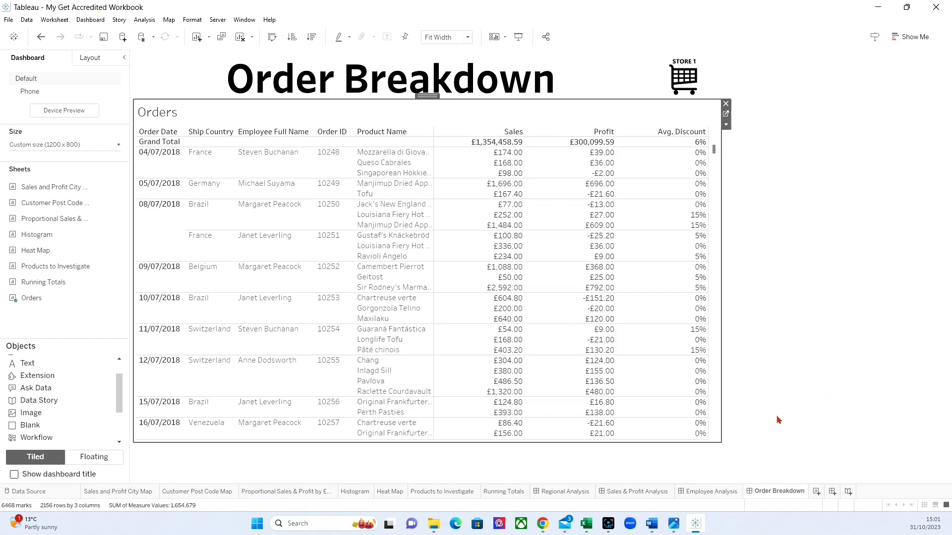